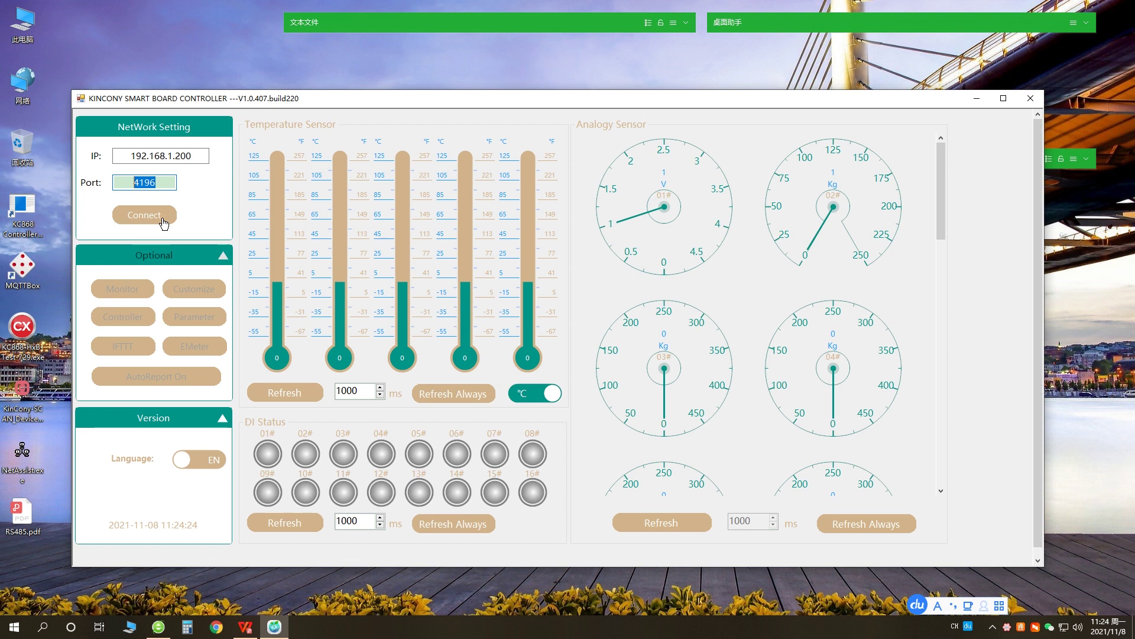
Connect to the board at 192.168.1.200, open the RS485 Customize page, and bring up RS485.pdf
{"action": "left_click", "coordinate": [164, 222]}
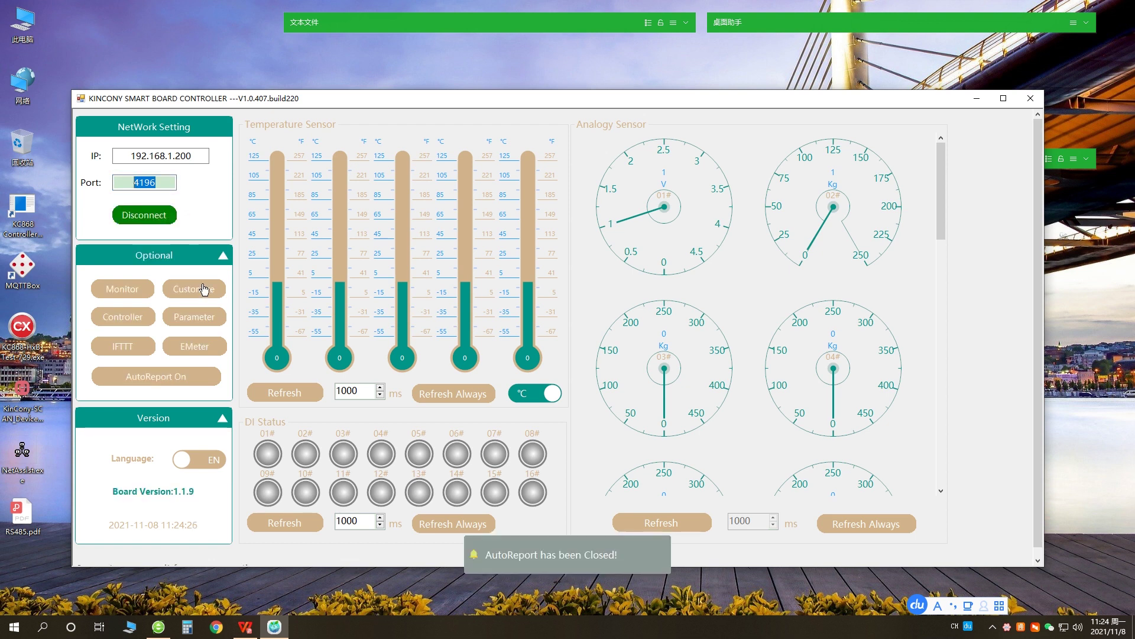
{"action": "left_click", "coordinate": [214, 299]}
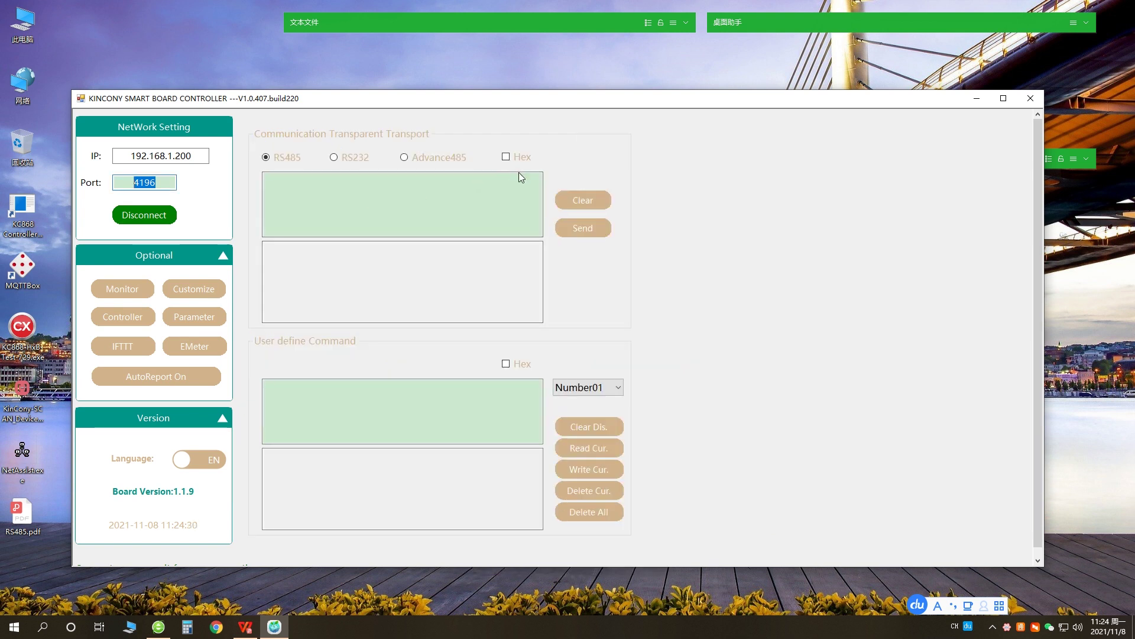
{"action": "left_click", "coordinate": [243, 626]}
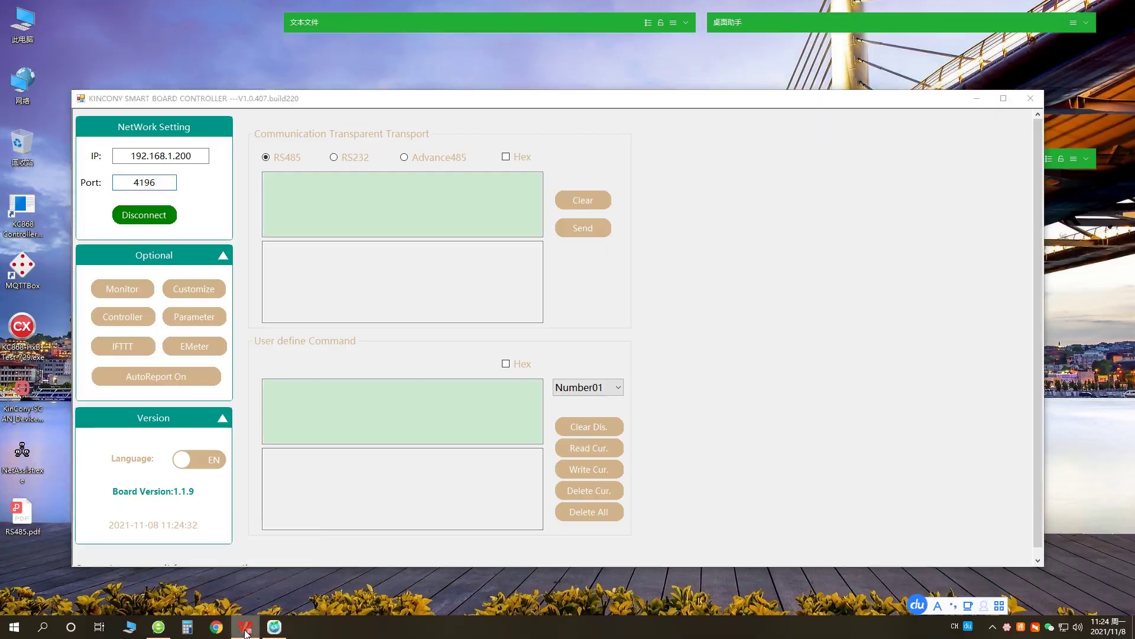
{"action": "left_click_drag", "start_coordinate": [703, 8], "coordinate": [791, 26]}
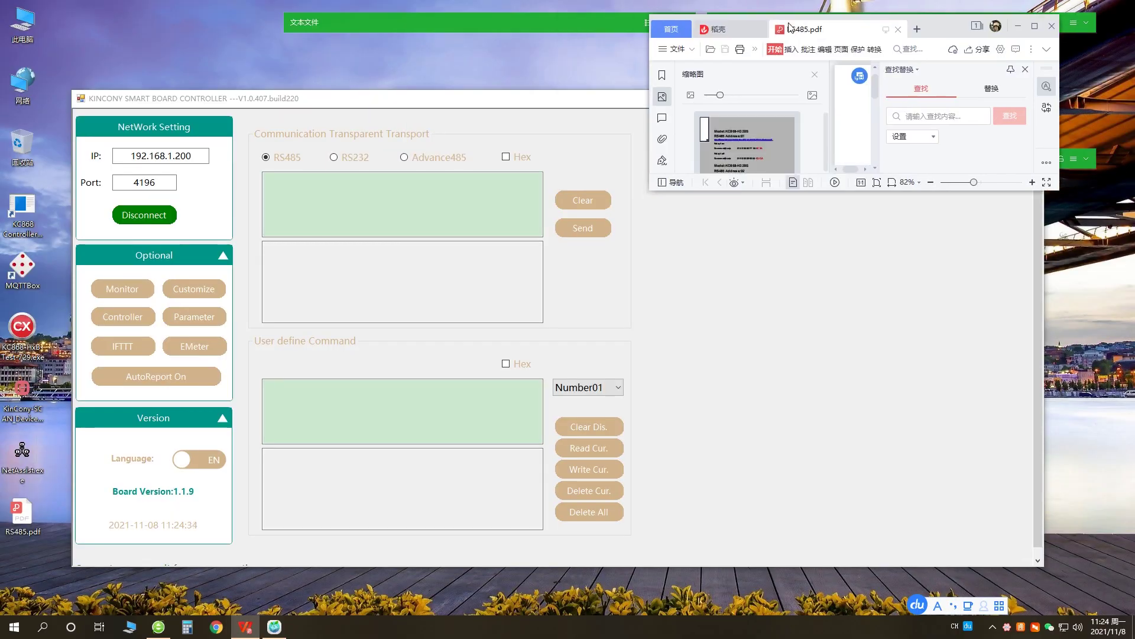
Stretch RS485.pdf to full height, close its thumbnail and find panels, and widen the window
{"action": "double_click", "coordinate": [976, 191]}
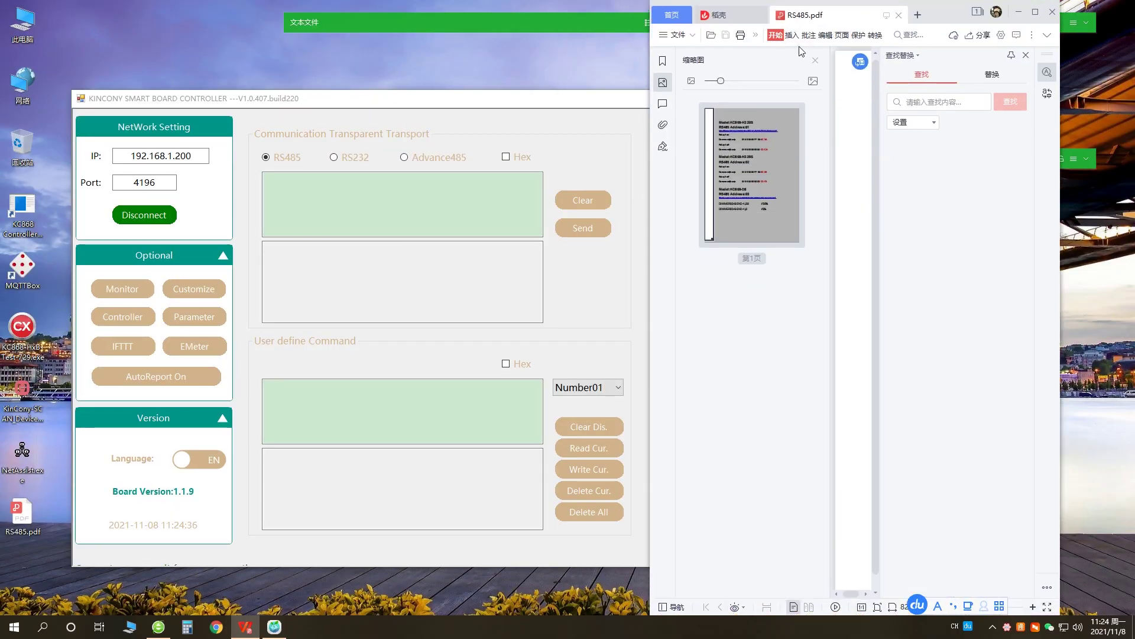
{"action": "left_click", "coordinate": [816, 60]}
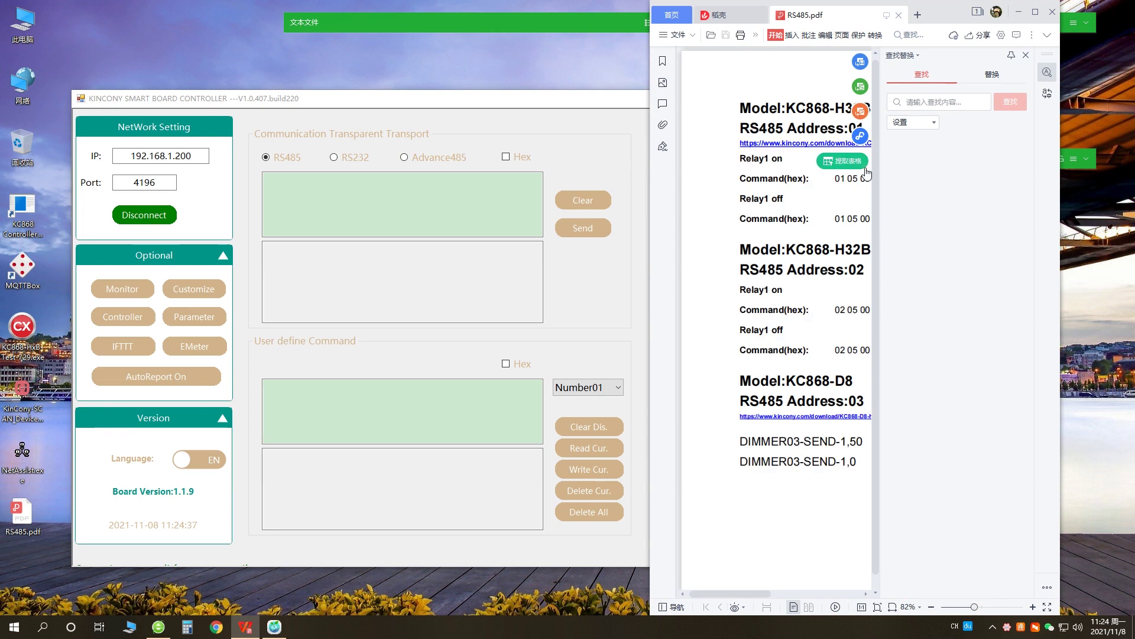
{"action": "left_click", "coordinate": [1026, 55]}
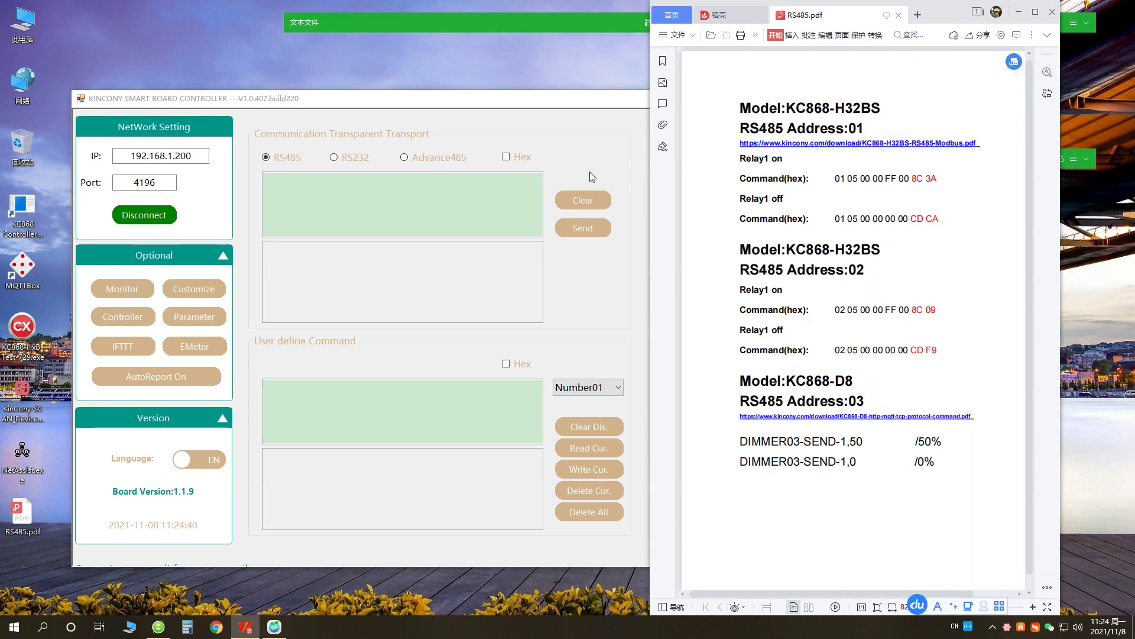
{"action": "left_click", "coordinate": [485, 188]}
{"action": "left_click_drag", "start_coordinate": [647, 115], "coordinate": [578, 114]}
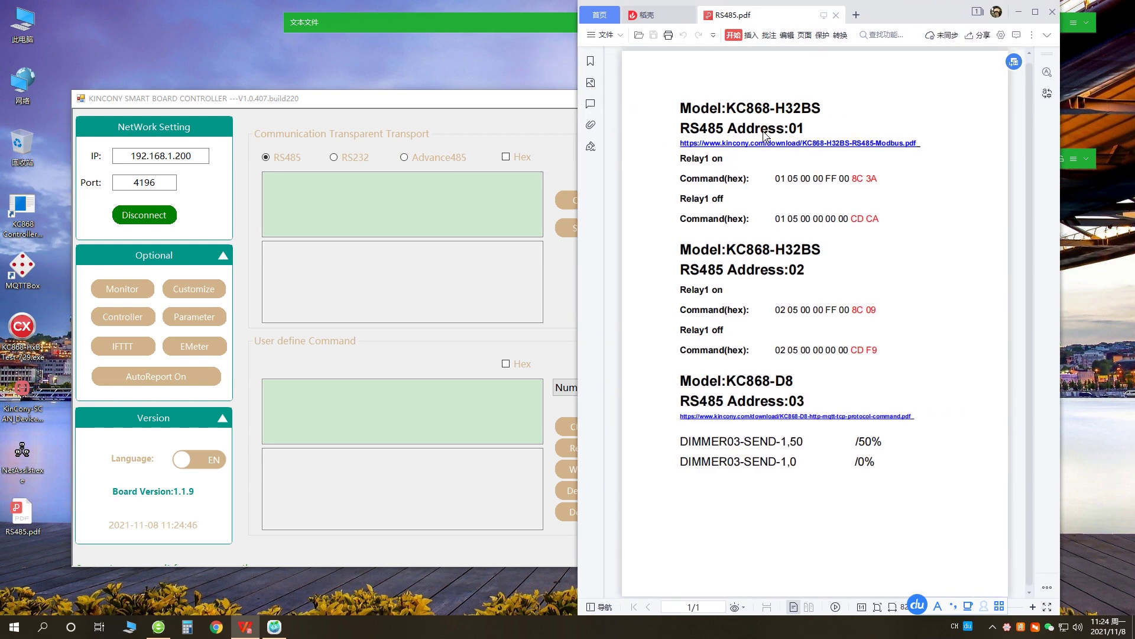
{"action": "left_click_drag", "start_coordinate": [806, 126], "coordinate": [679, 128]}
{"action": "left_click", "coordinate": [865, 178]}
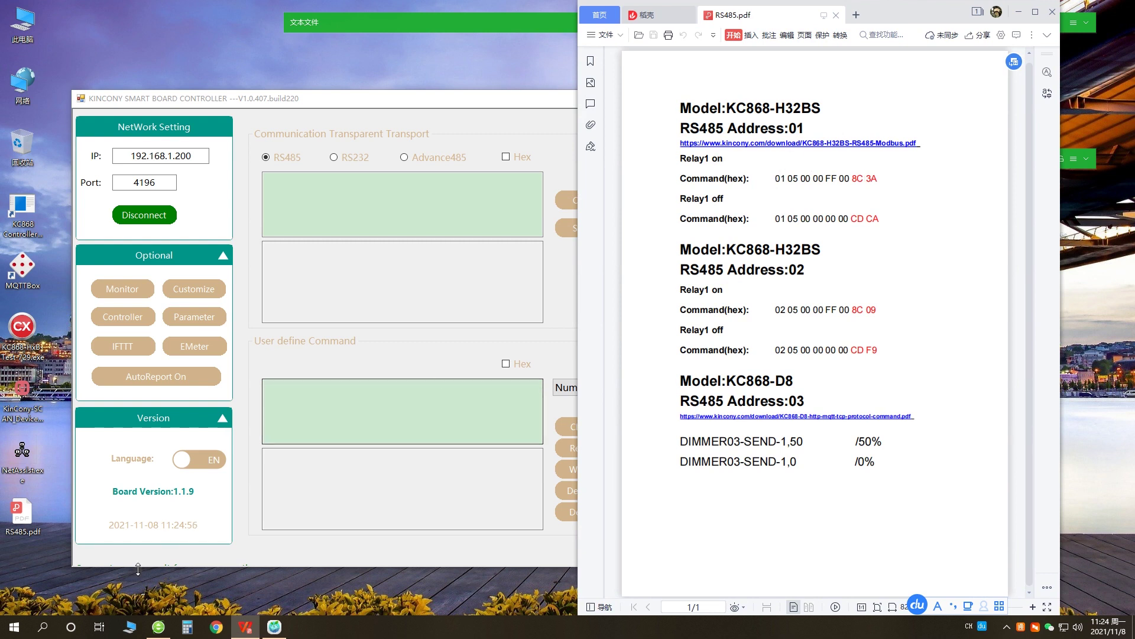
{"action": "left_click", "coordinate": [160, 625]}
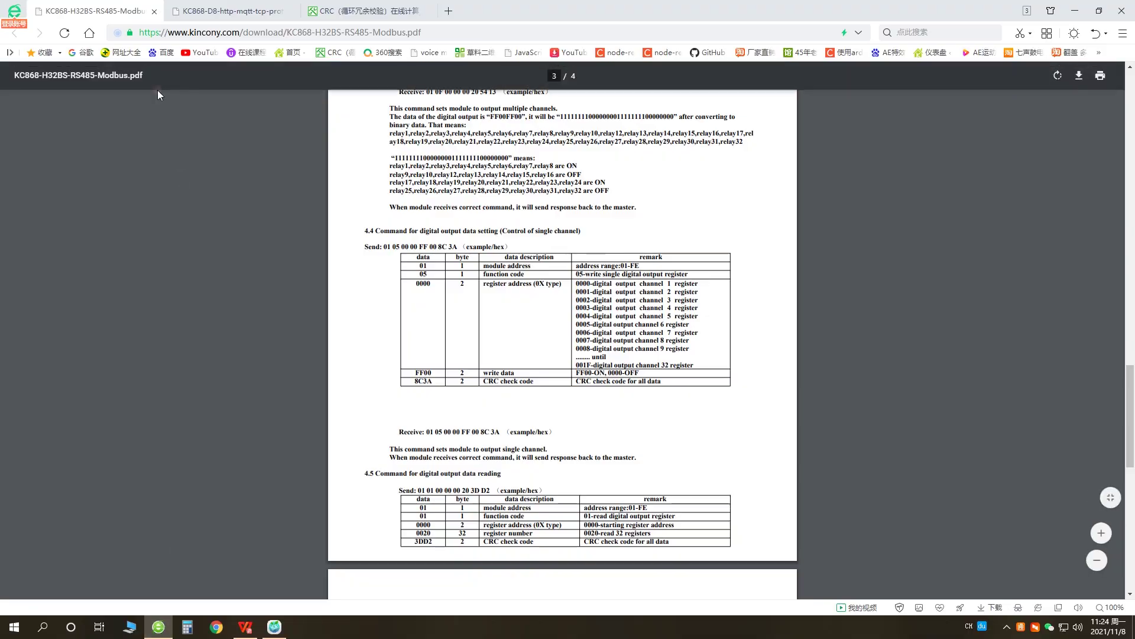
{"action": "scroll", "coordinate": [549, 216], "scroll_direction": "up", "scroll_amount": 20}
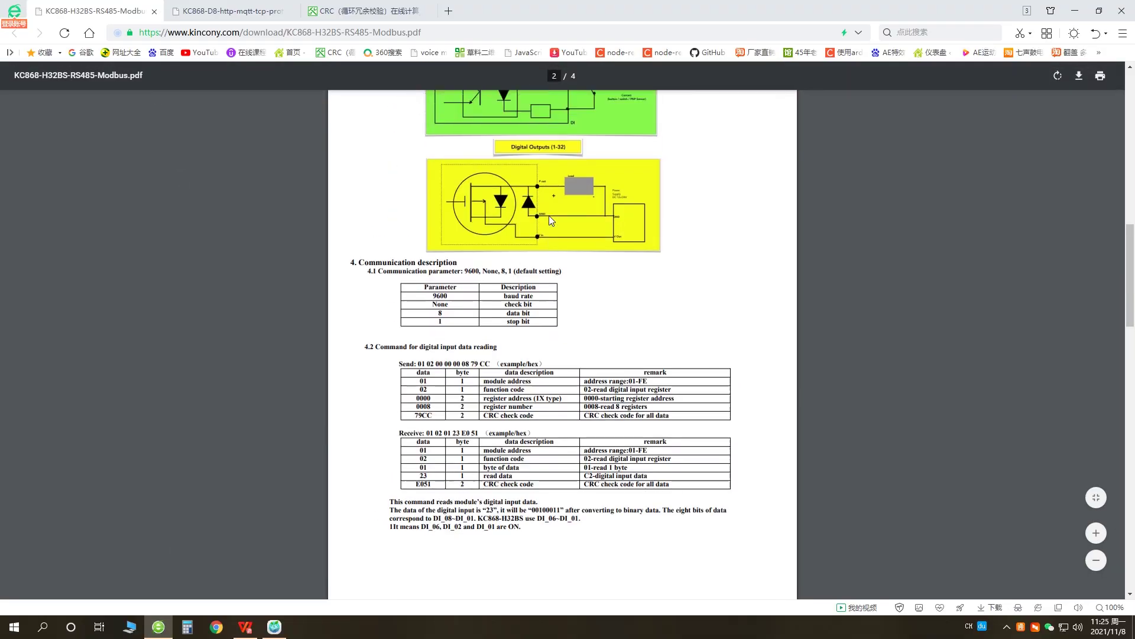
{"action": "scroll", "coordinate": [549, 216], "scroll_direction": "down", "scroll_amount": 2}
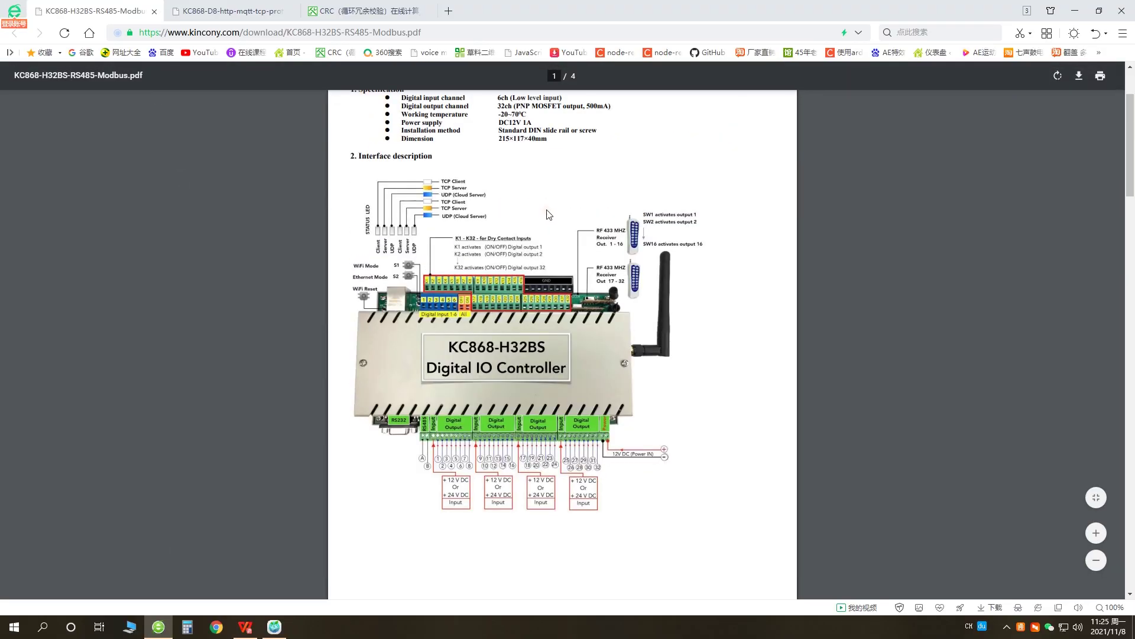
{"action": "scroll", "coordinate": [548, 215], "scroll_direction": "up", "scroll_amount": 2}
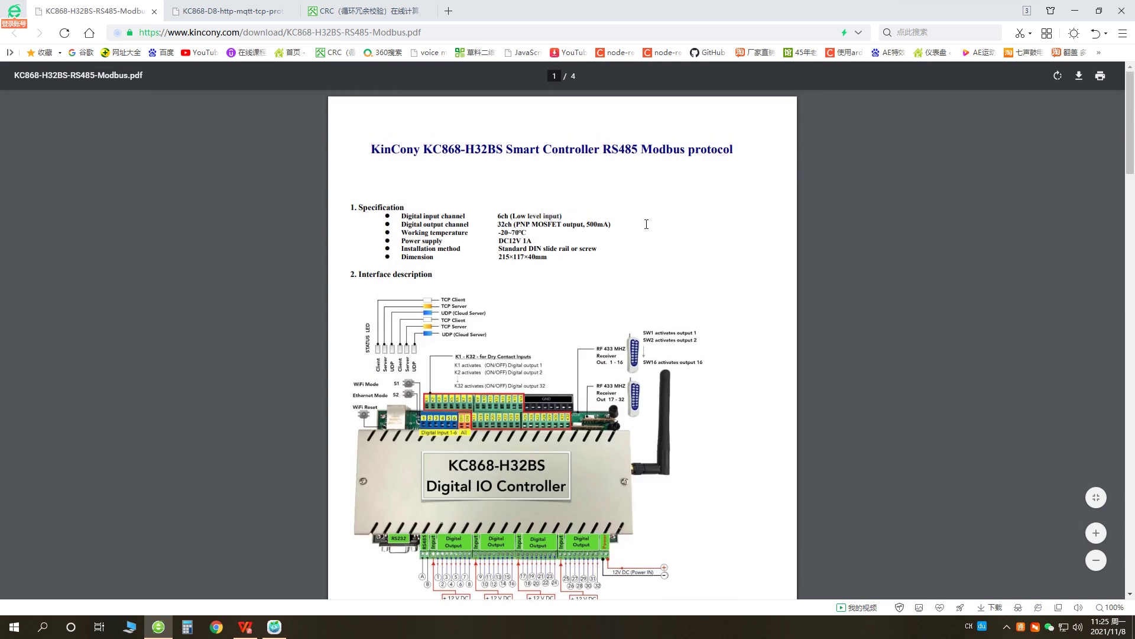
{"action": "scroll", "coordinate": [654, 220], "scroll_direction": "down", "scroll_amount": 10}
{"action": "scroll", "coordinate": [655, 221], "scroll_direction": "down", "scroll_amount": 10}
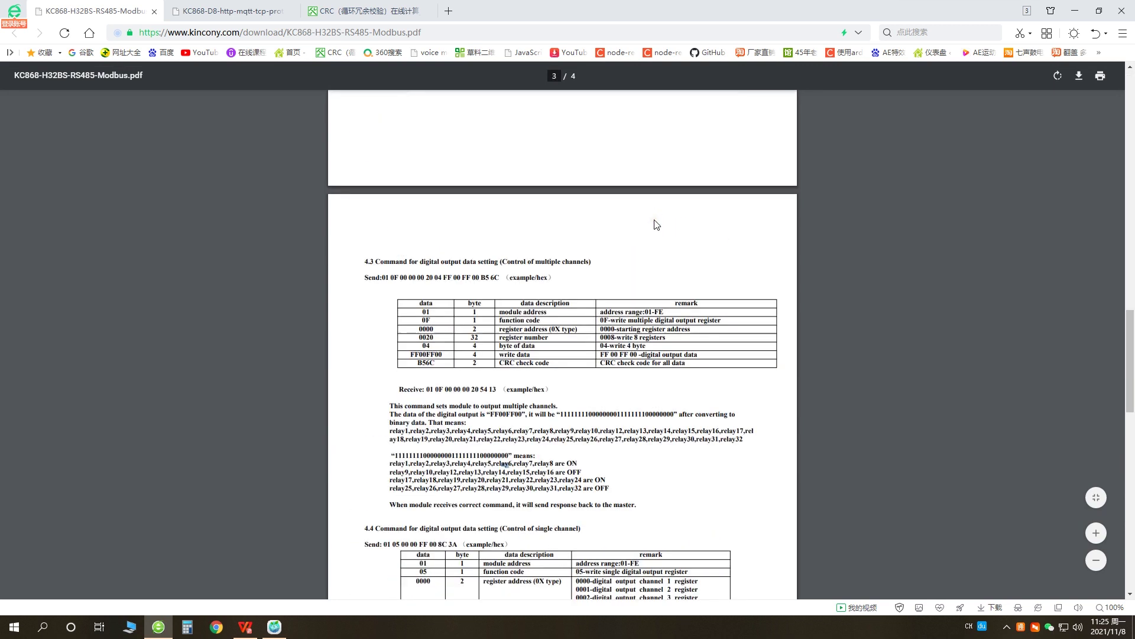
{"action": "scroll", "coordinate": [655, 223], "scroll_direction": "down", "scroll_amount": 2}
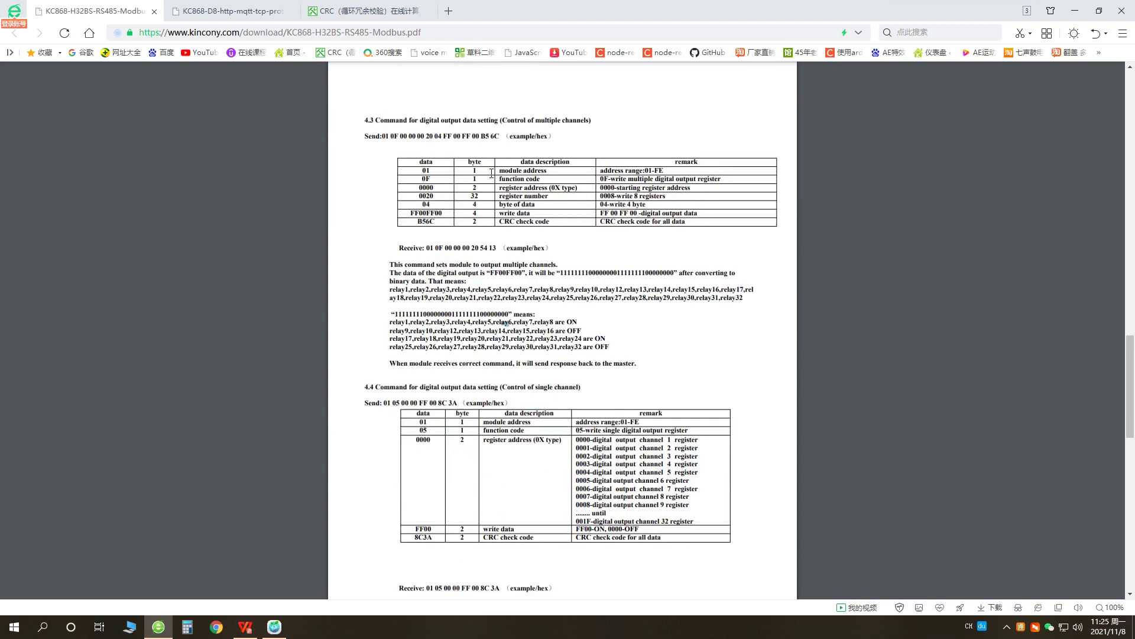
{"action": "scroll", "coordinate": [498, 170], "scroll_direction": "down", "scroll_amount": 2}
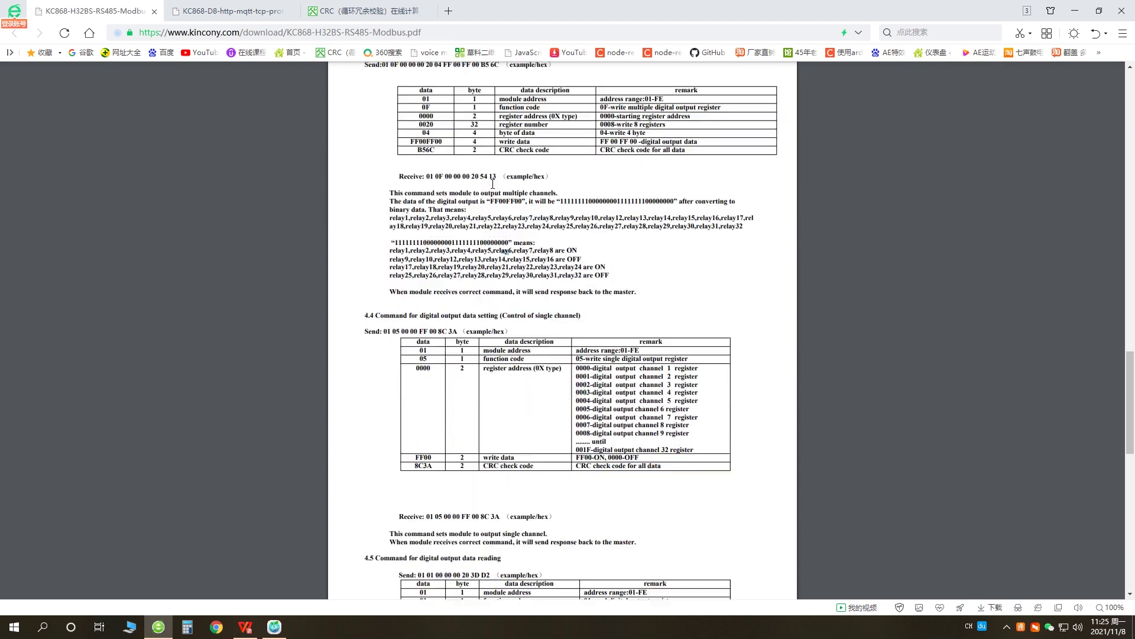
{"action": "left_click_drag", "start_coordinate": [382, 285], "coordinate": [457, 284]}
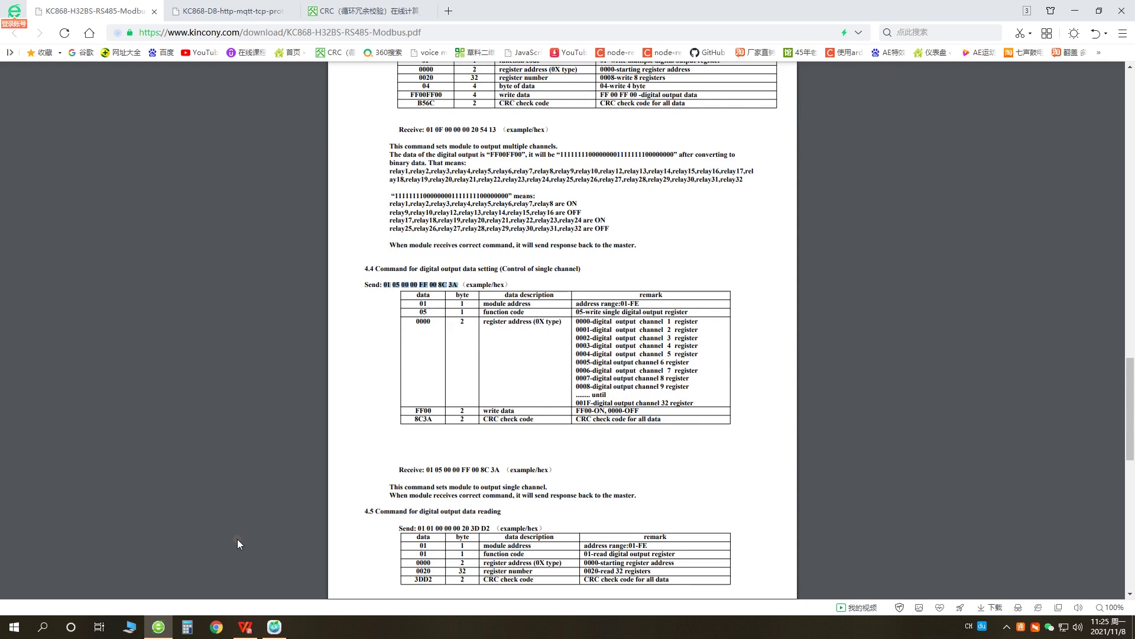
{"action": "left_click", "coordinate": [158, 627]}
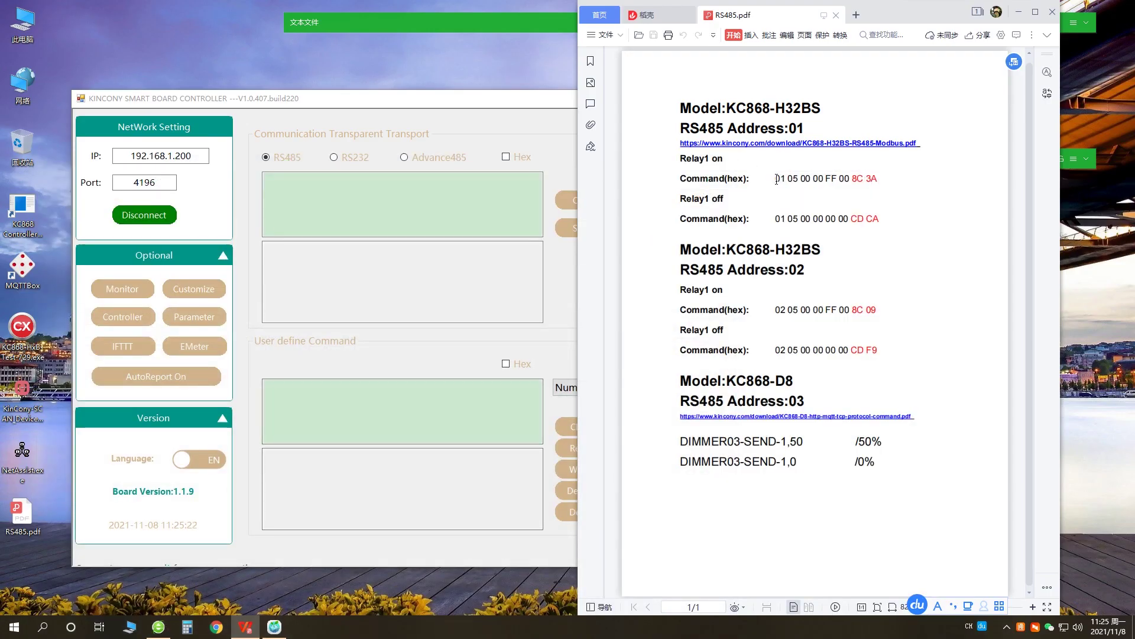
Enable Hex and paste the Relay1 on command 01 05 00 00 FF 00 8C 3A into the send box
{"action": "left_click_drag", "start_coordinate": [775, 178], "coordinate": [879, 178]}
{"action": "key", "text": "cmd+c"}
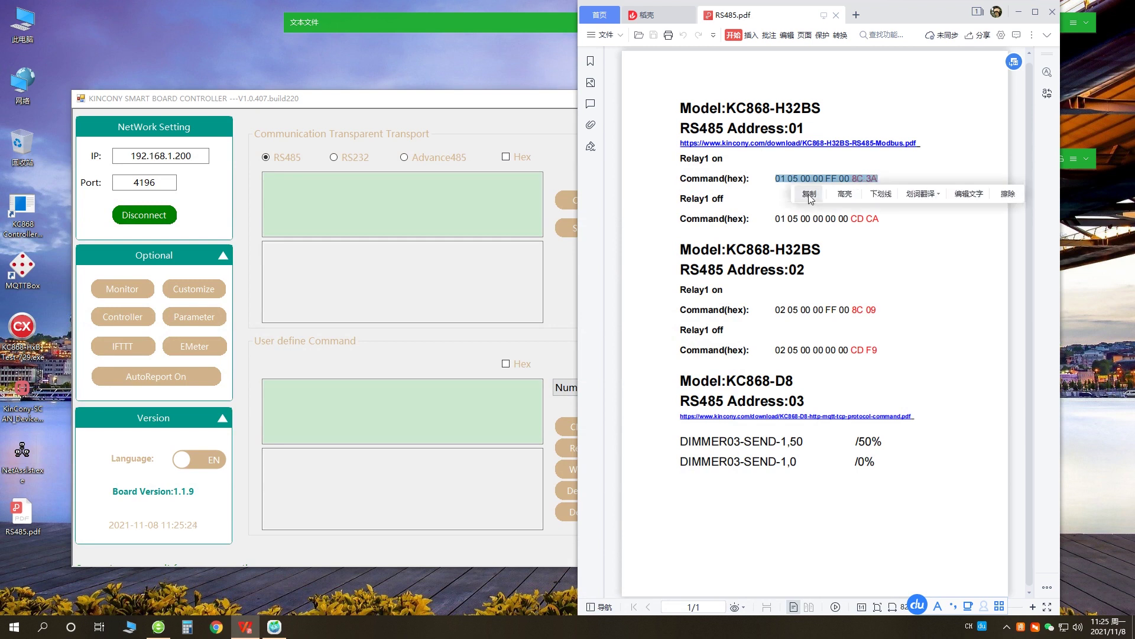
{"action": "left_click", "coordinate": [506, 158]}
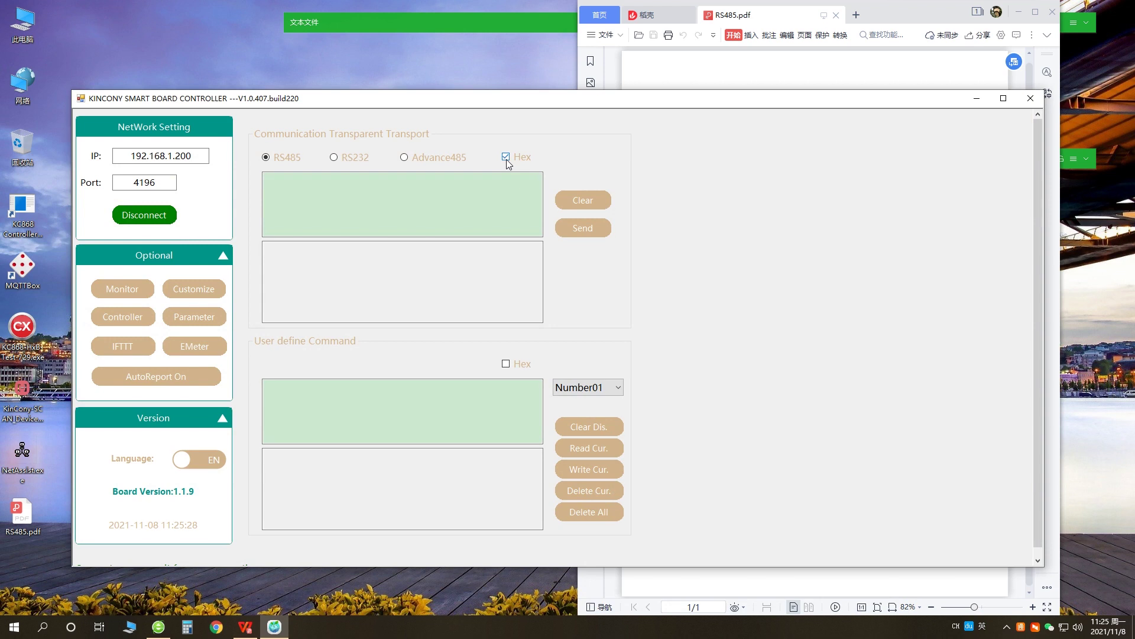
{"action": "left_click", "coordinate": [451, 183]}
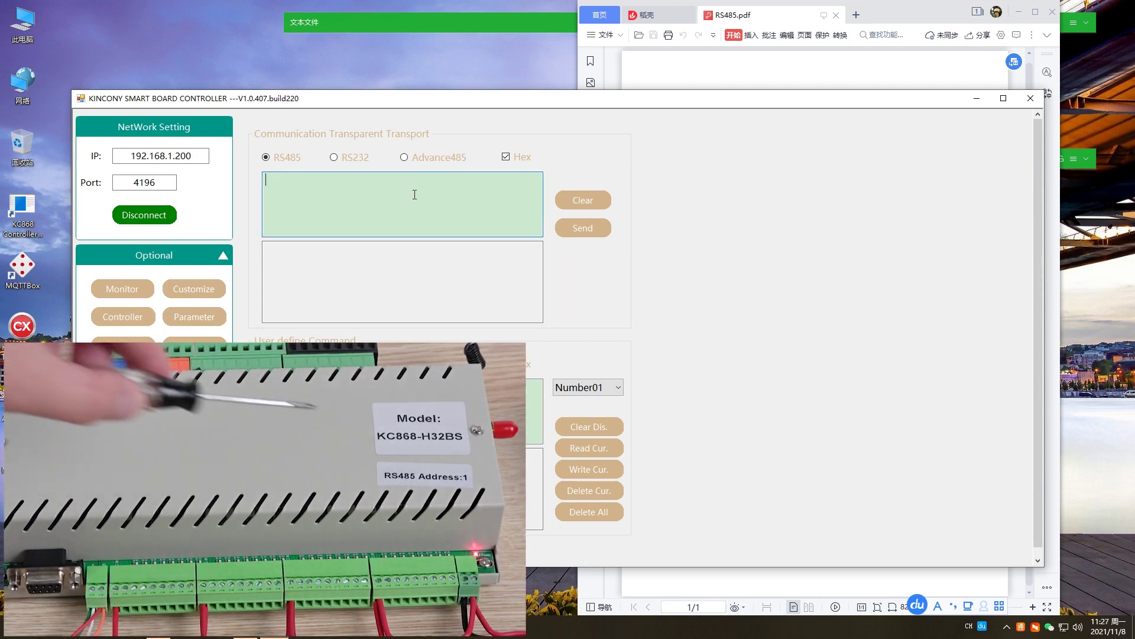
{"action": "right_click", "coordinate": [414, 194]}
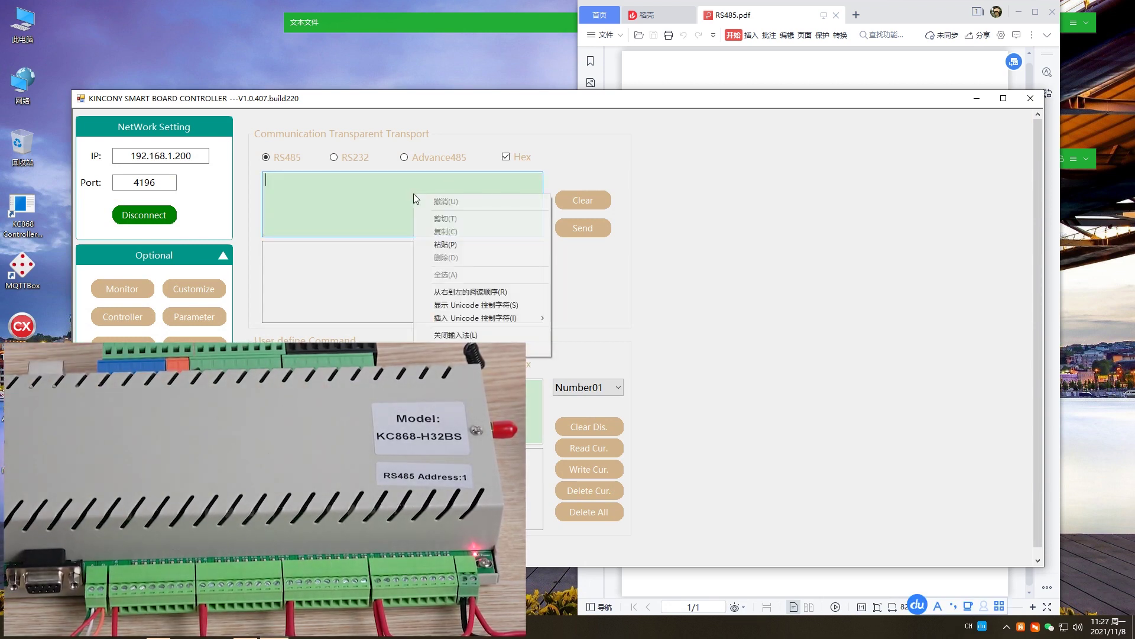
{"action": "left_click", "coordinate": [442, 244]}
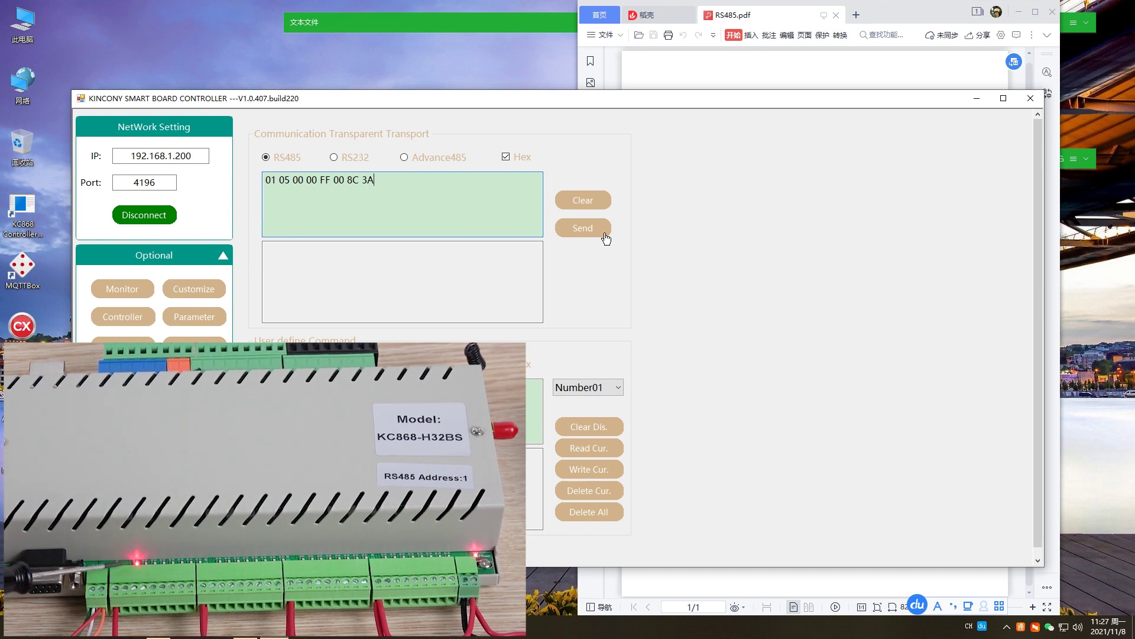
{"action": "left_click", "coordinate": [583, 228]}
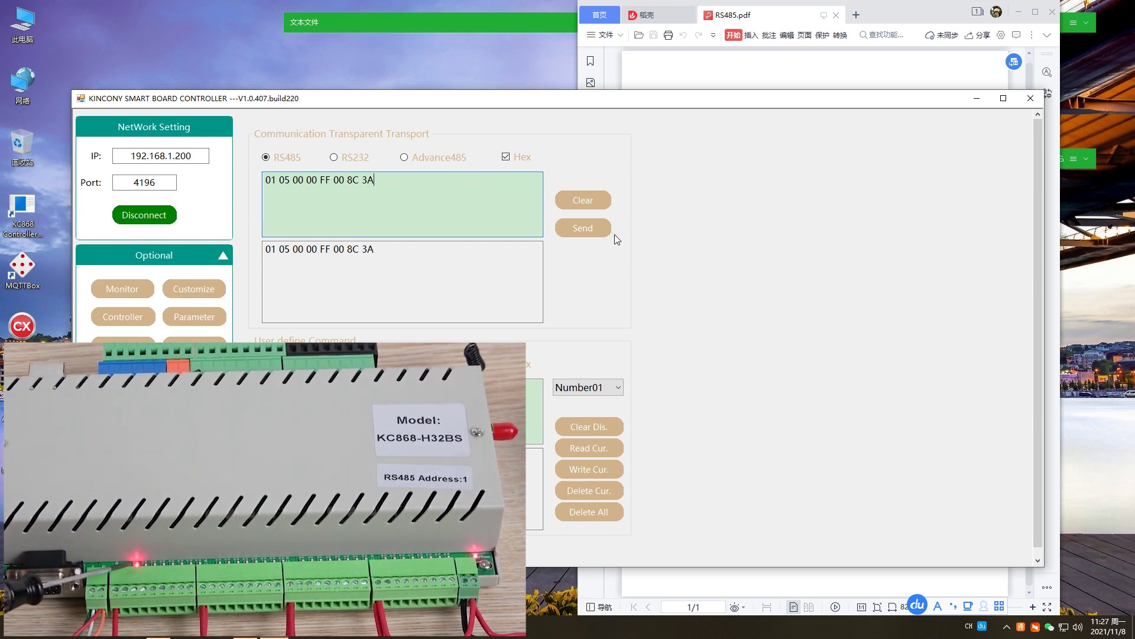
{"action": "left_click", "coordinate": [809, 82]}
{"action": "left_click_drag", "start_coordinate": [773, 219], "coordinate": [880, 219]}
{"action": "key", "text": "cmd+c"}
{"action": "left_click", "coordinate": [809, 235]}
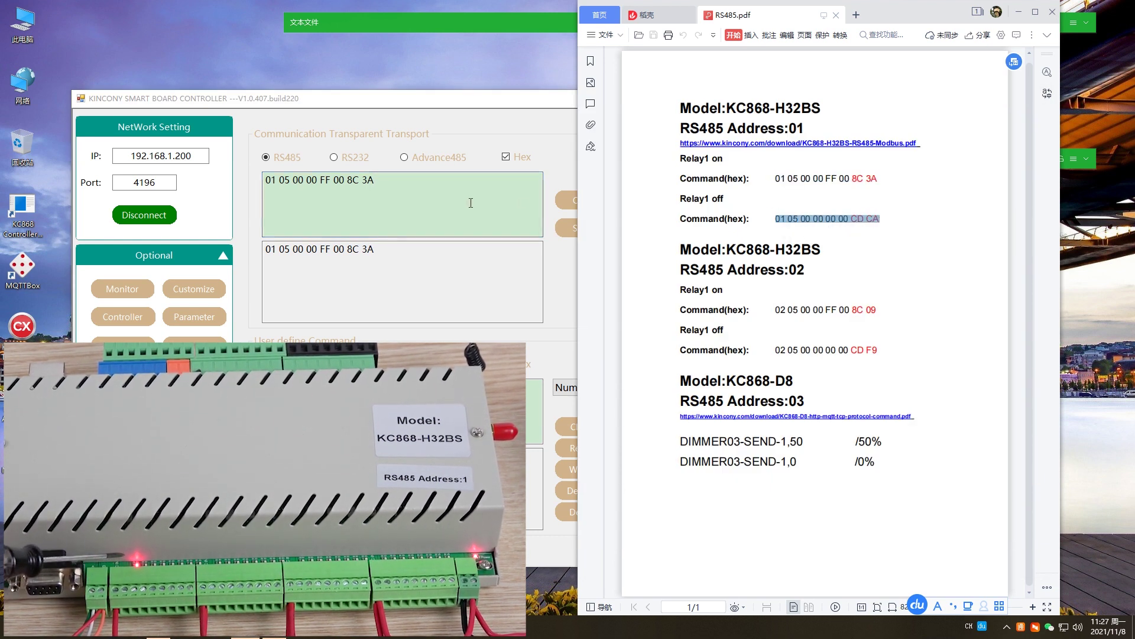
{"action": "left_click", "coordinate": [567, 207]}
{"action": "right_click", "coordinate": [431, 198]}
{"action": "left_click", "coordinate": [453, 243]}
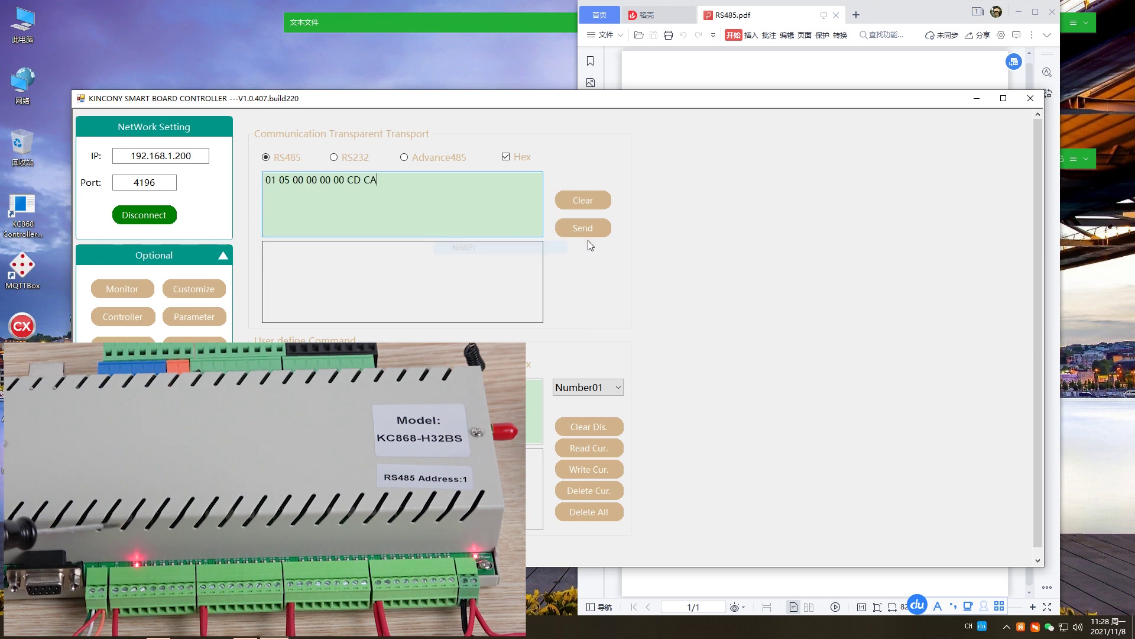
{"action": "left_click", "coordinate": [591, 234]}
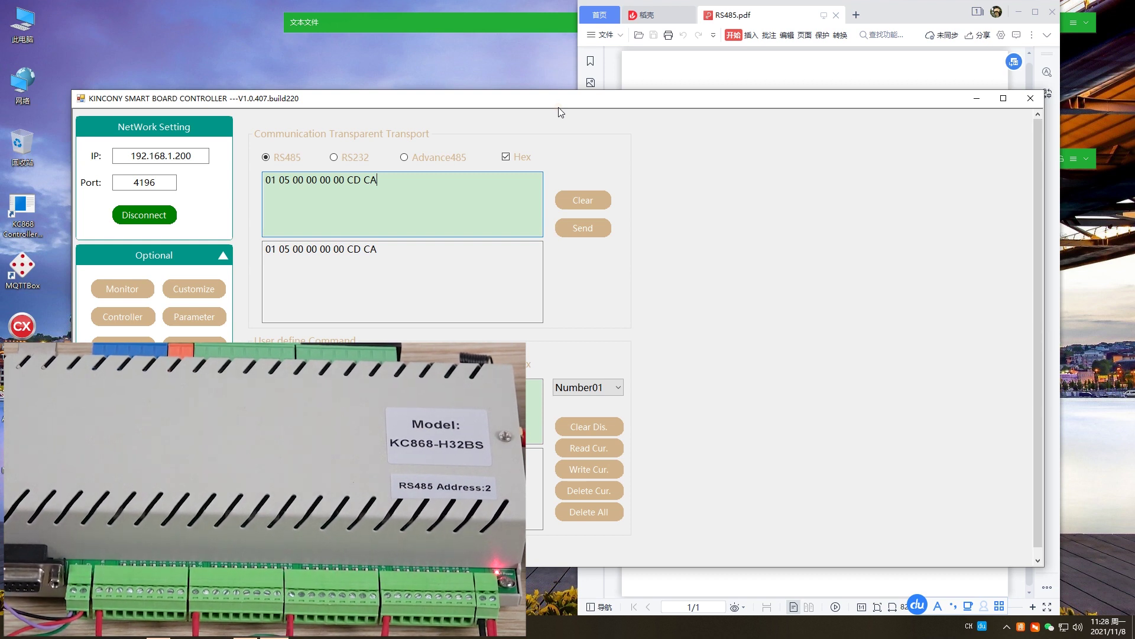
Clear the send box and send the address 2 Relay1 on command 02 05 00 00 FF 00 8C 09
{"action": "left_click", "coordinate": [584, 201]}
{"action": "right_click", "coordinate": [426, 200]}
{"action": "left_click", "coordinate": [456, 248]}
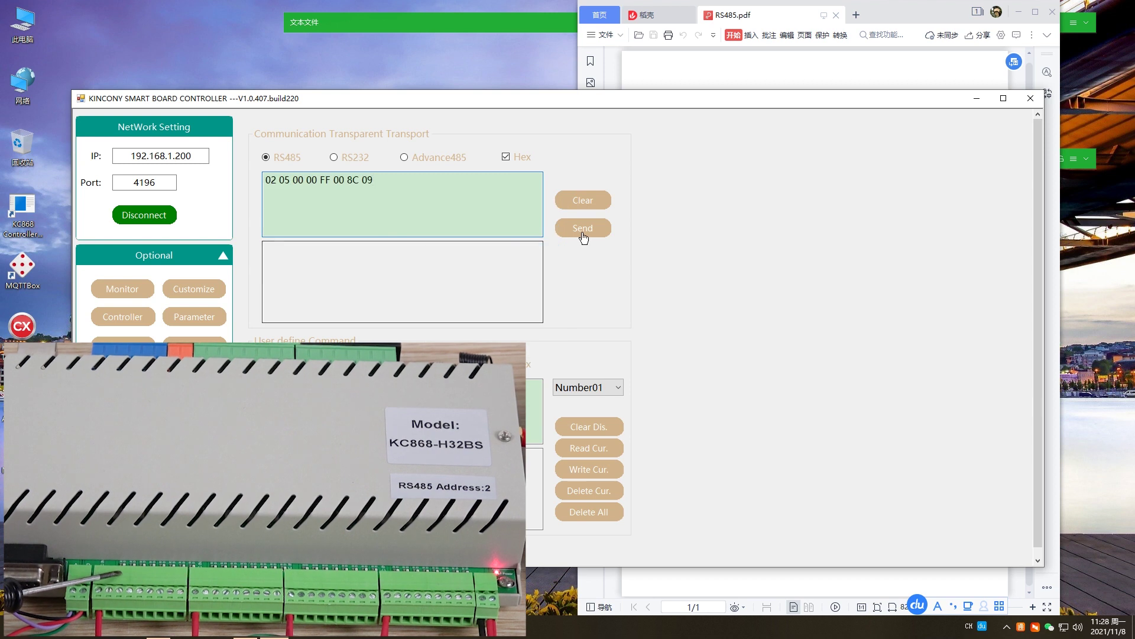
{"action": "left_click", "coordinate": [583, 228]}
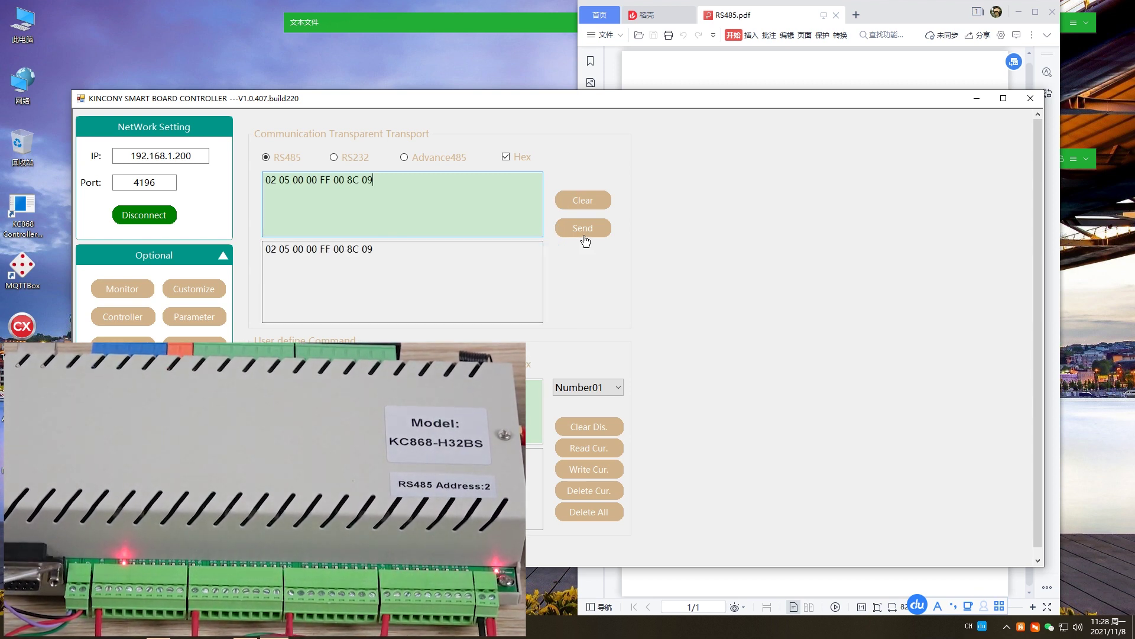
{"action": "left_click", "coordinate": [786, 81]}
{"action": "left_click_drag", "start_coordinate": [776, 349], "coordinate": [879, 350]}
{"action": "key", "text": "cmd+c"}
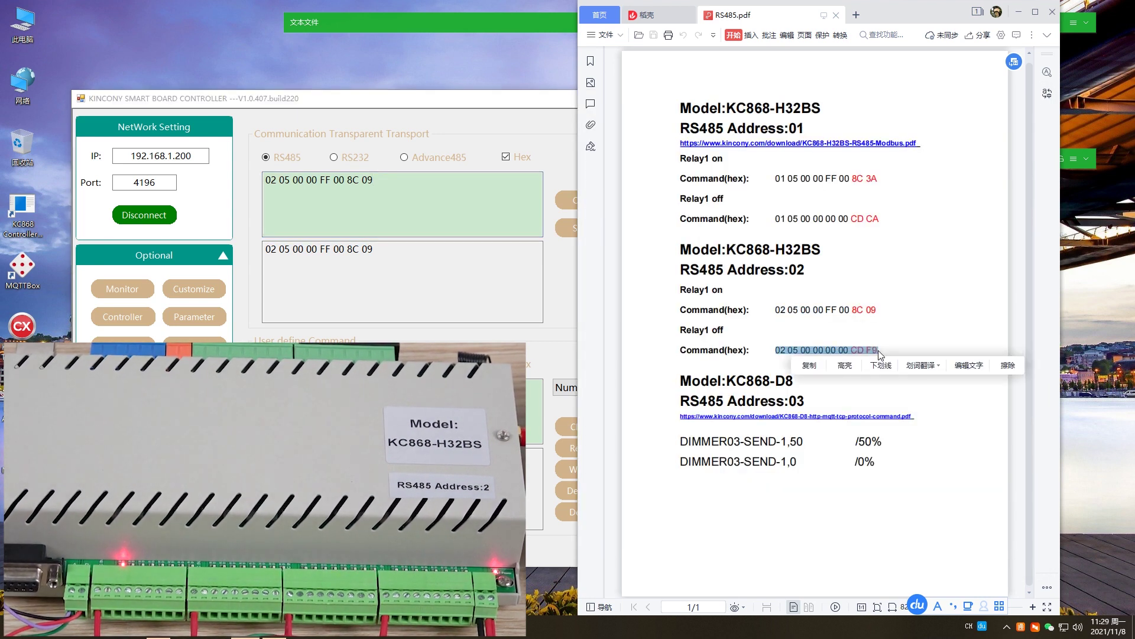
{"action": "left_click", "coordinate": [541, 203]}
{"action": "left_click", "coordinate": [566, 205]}
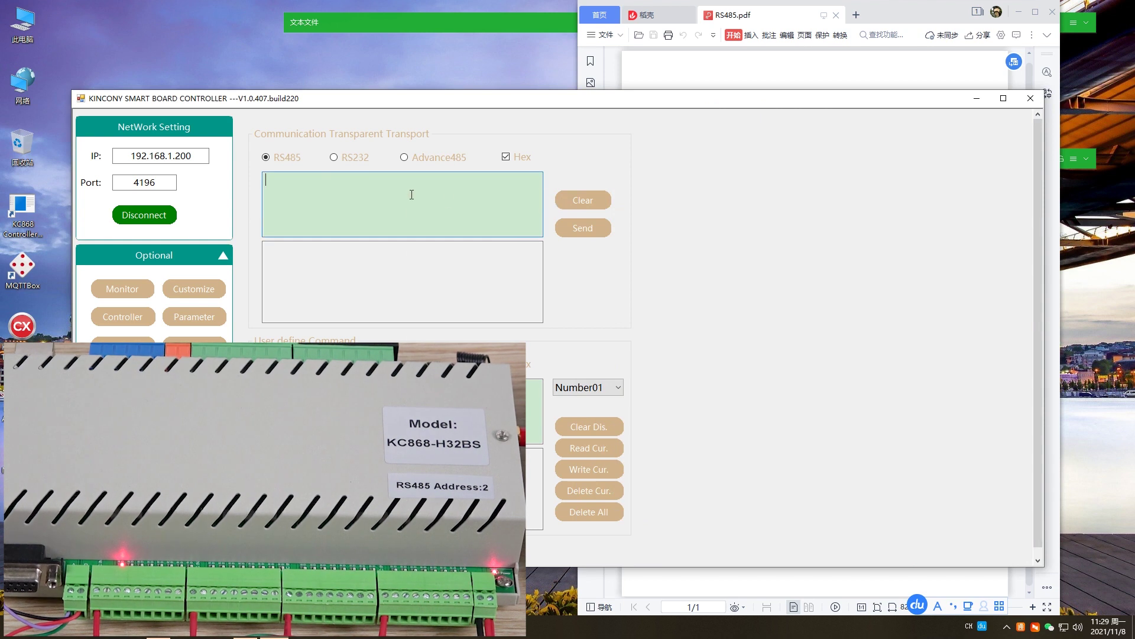
{"action": "right_click", "coordinate": [378, 195]}
{"action": "left_click", "coordinate": [443, 244]}
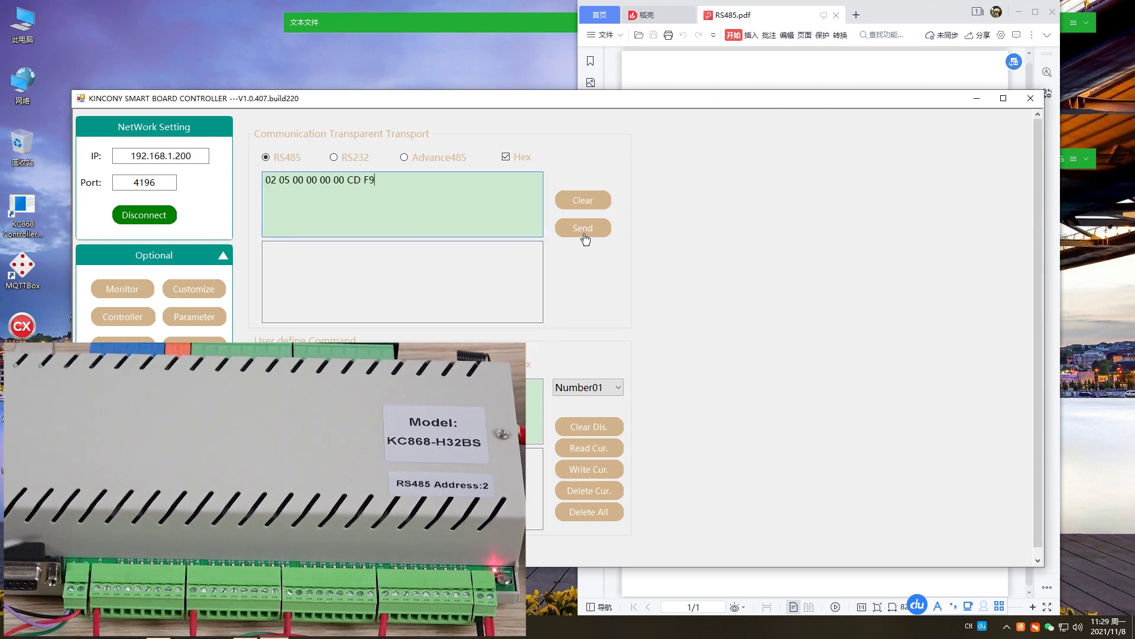
{"action": "left_click", "coordinate": [584, 235]}
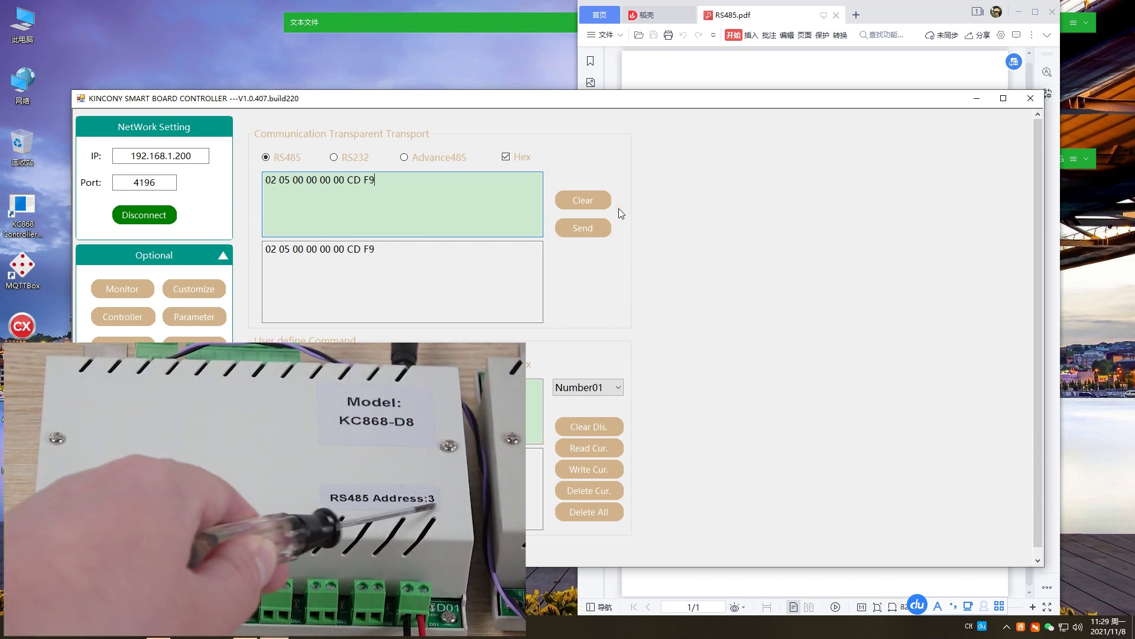
Turn off Hex and send DIMMER03-SEND-1,50 as plain text to light the dimmer lamp
{"action": "left_click", "coordinate": [583, 199]}
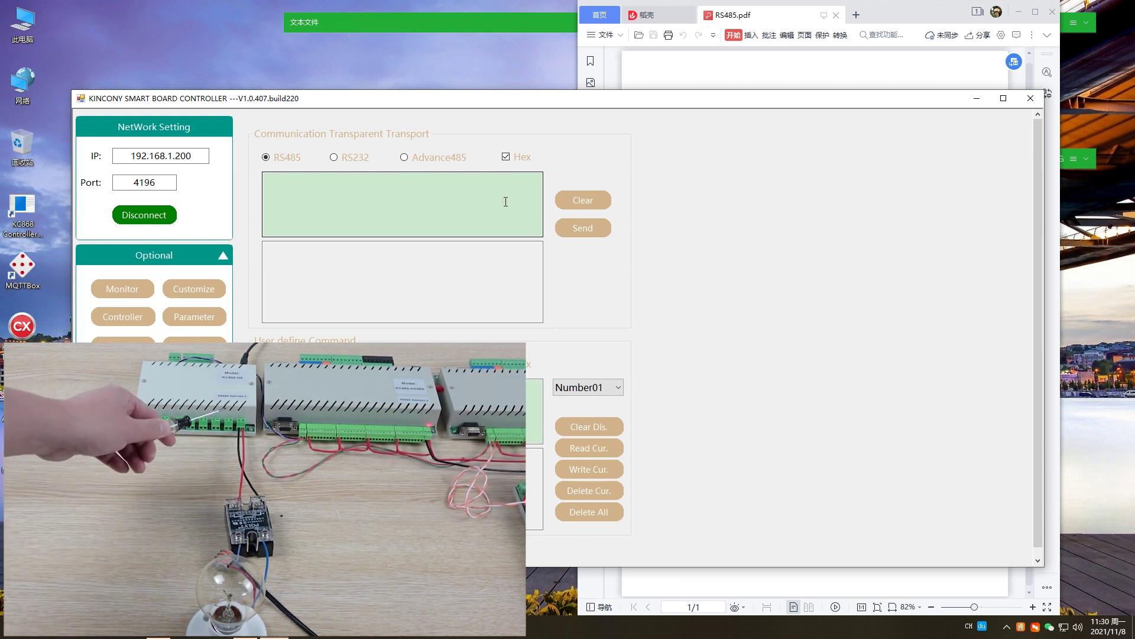
{"action": "left_click", "coordinate": [492, 191]}
{"action": "right_click", "coordinate": [492, 191]}
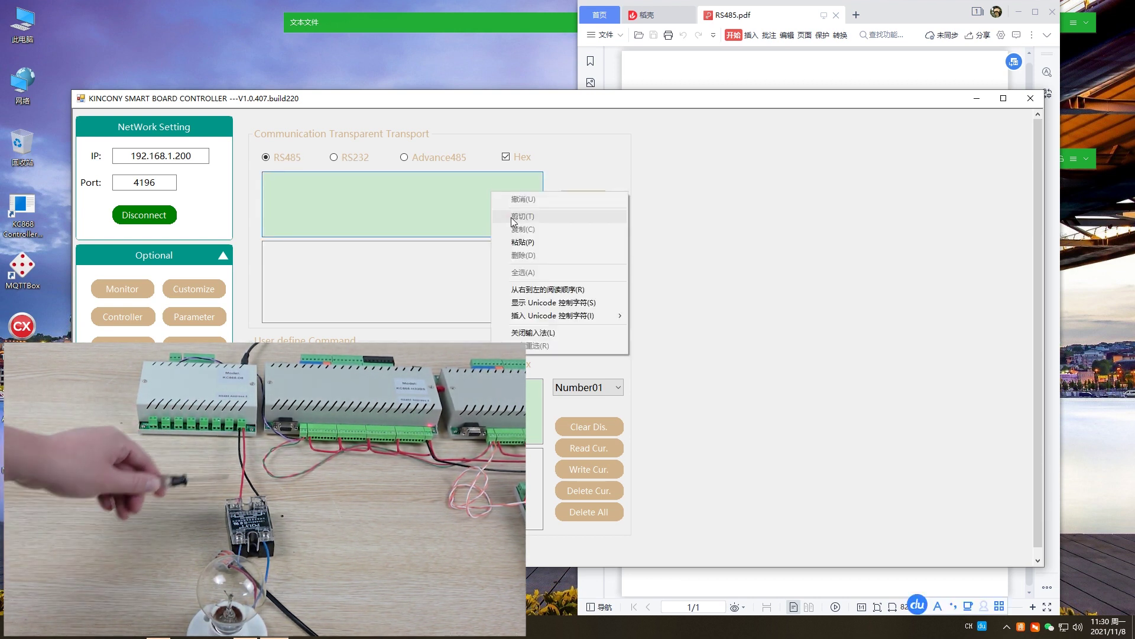
{"action": "left_click", "coordinate": [516, 241]}
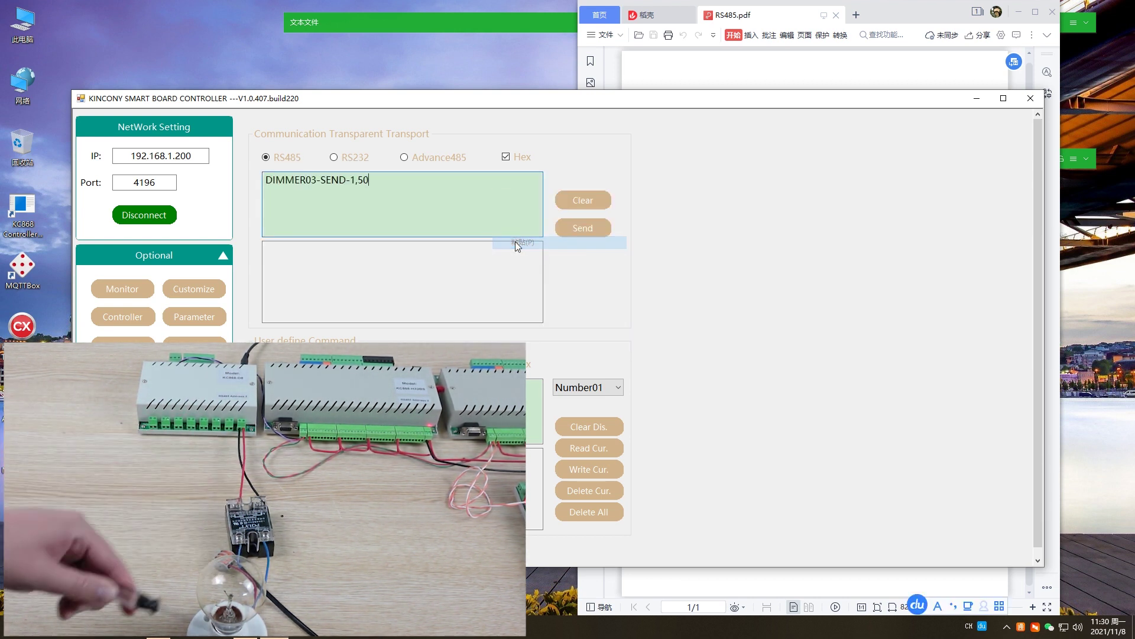
{"action": "left_click", "coordinate": [506, 158]}
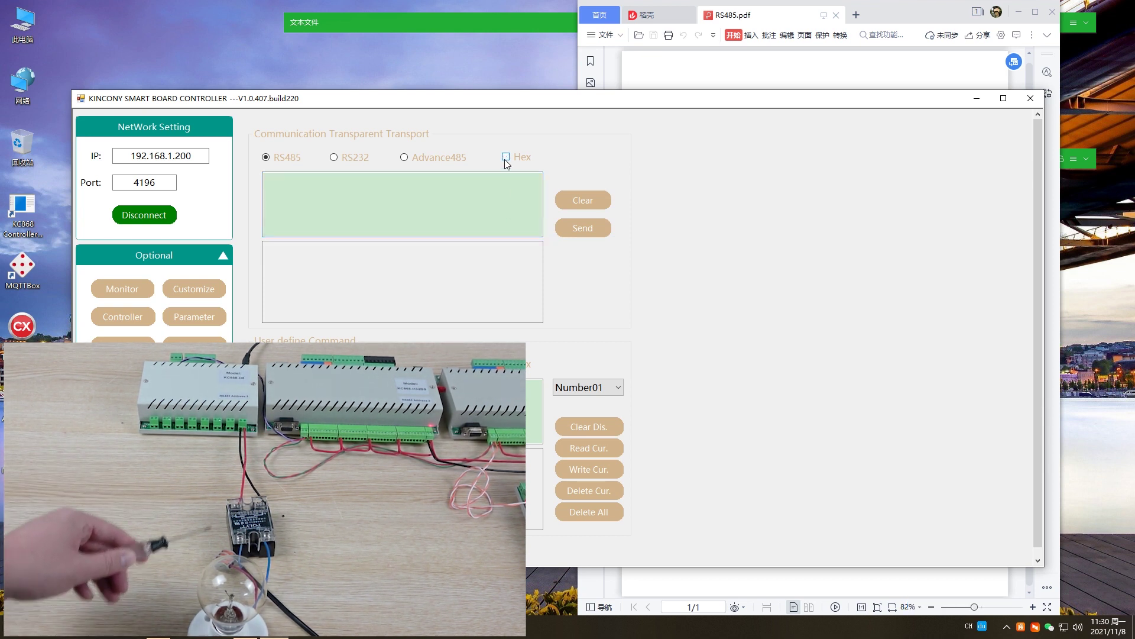
{"action": "left_click", "coordinate": [449, 195]}
{"action": "right_click", "coordinate": [450, 196]}
{"action": "left_click", "coordinate": [480, 247]}
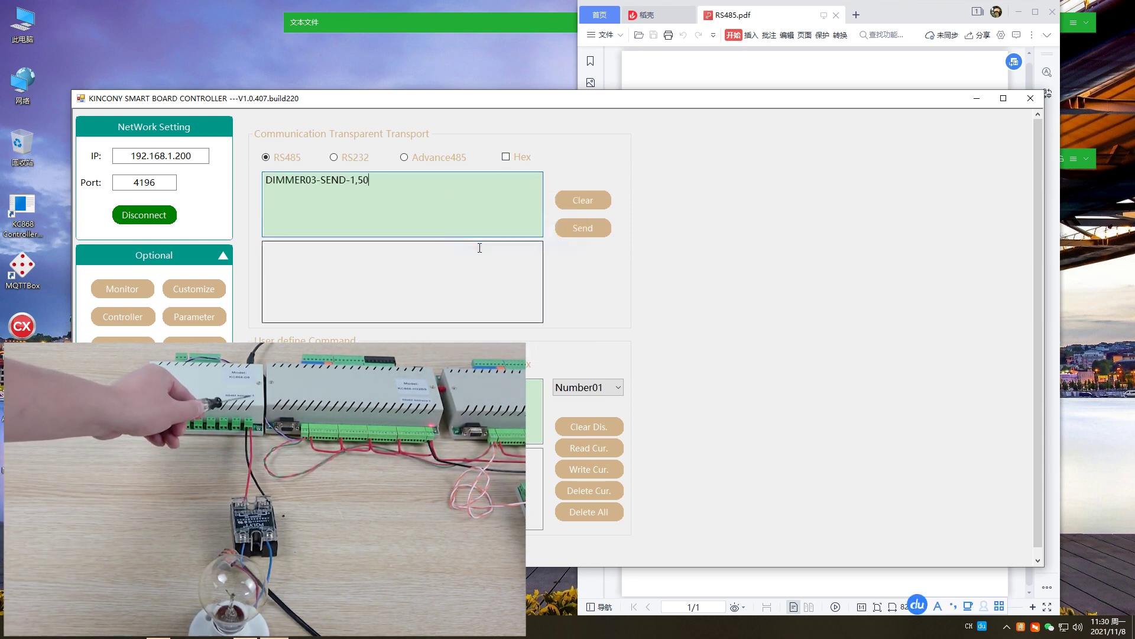
{"action": "left_click", "coordinate": [585, 232]}
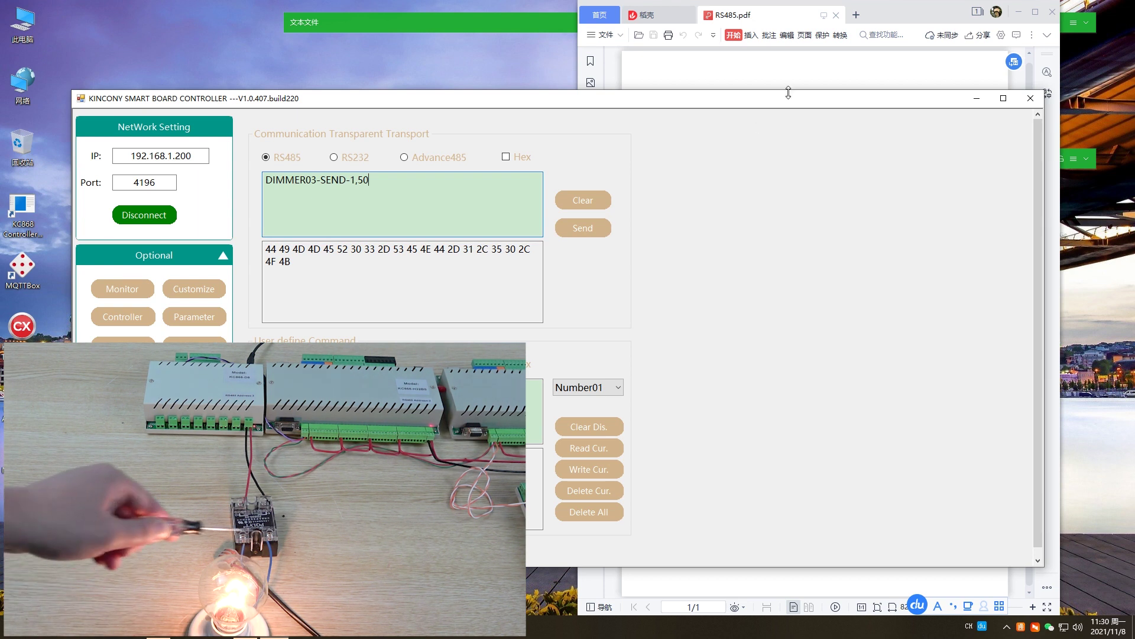
Copy DIMMER03-SEND-1,0 from the PDF, paste it into the cleared send box, and send it
{"action": "left_click", "coordinate": [820, 75]}
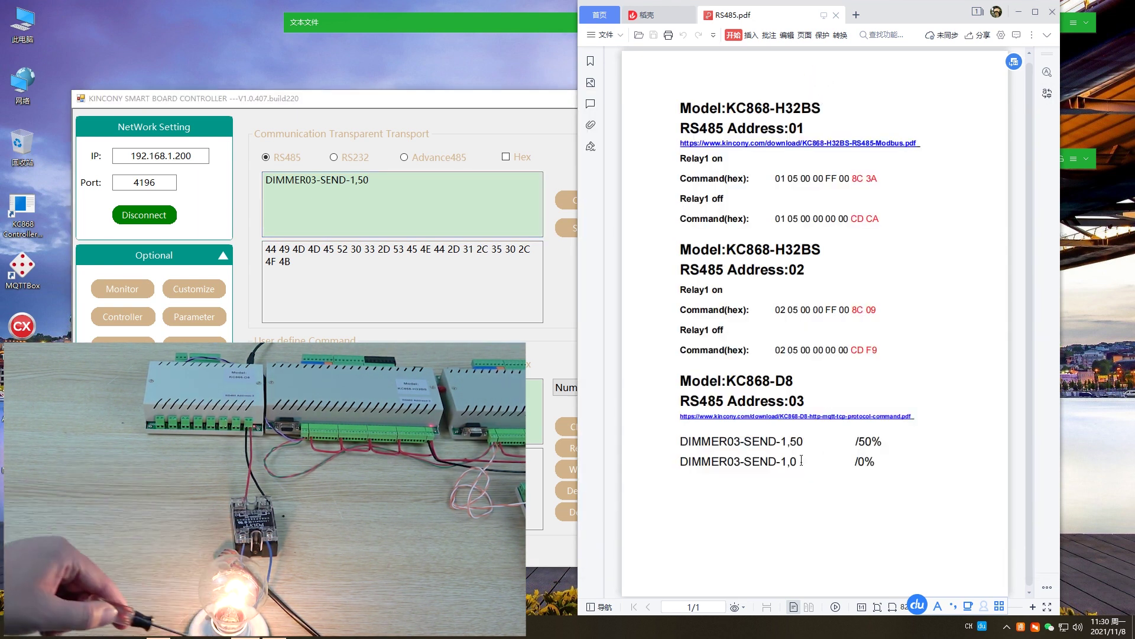
{"action": "left_click_drag", "start_coordinate": [798, 462], "coordinate": [686, 466]}
{"action": "key", "text": "cmd+c"}
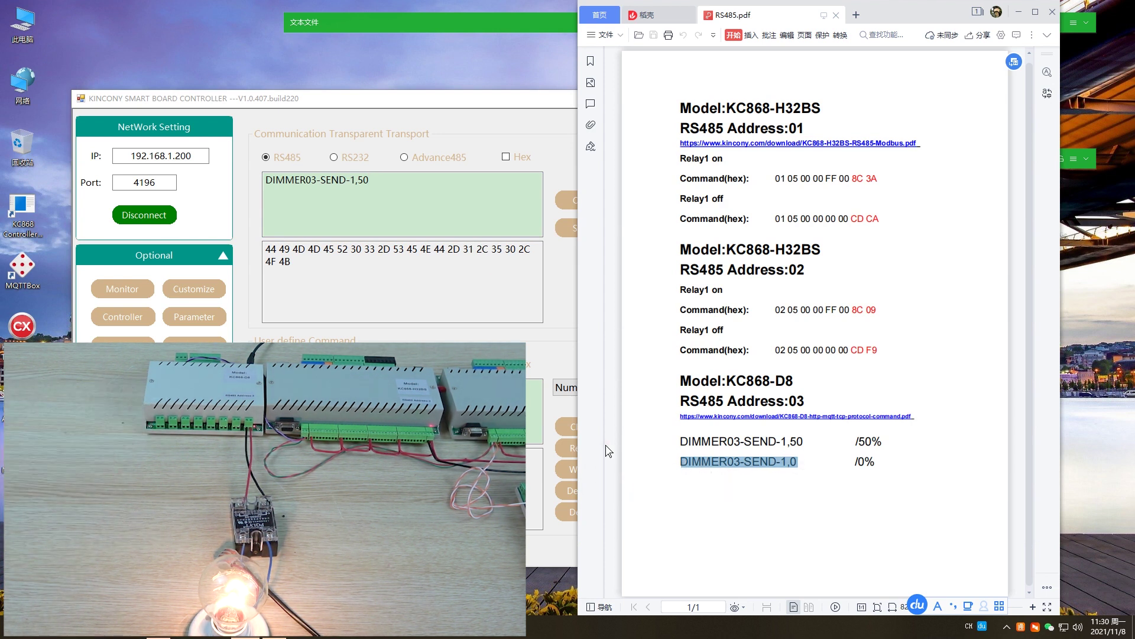
{"action": "left_click", "coordinate": [493, 230]}
{"action": "left_click", "coordinate": [596, 204]}
{"action": "right_click", "coordinate": [458, 199]}
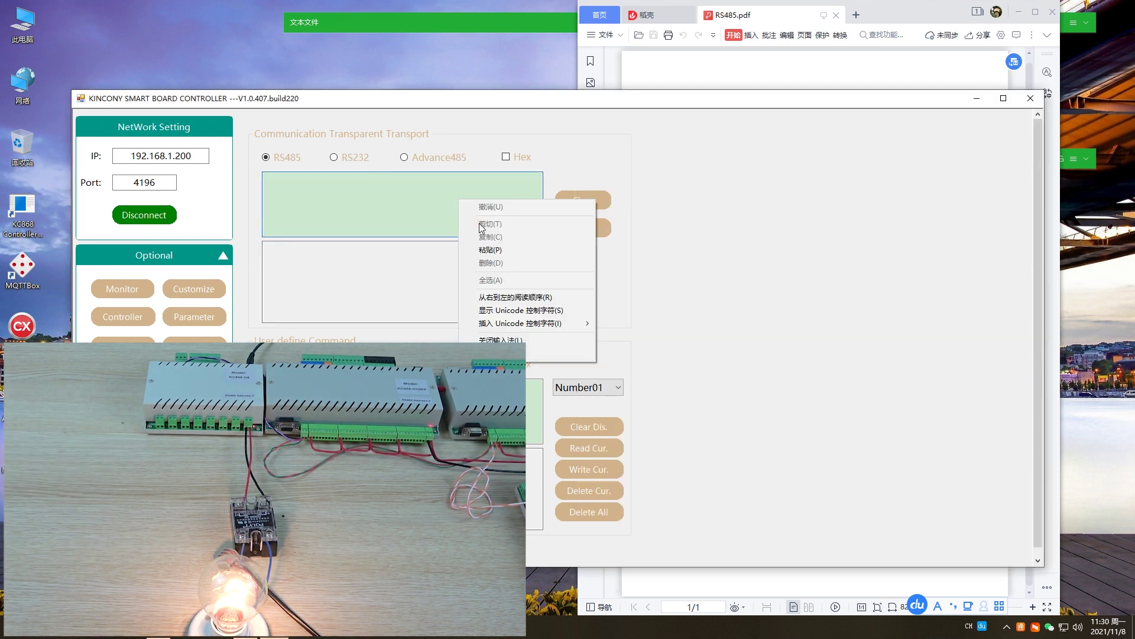
{"action": "left_click", "coordinate": [509, 246]}
{"action": "left_click", "coordinate": [588, 229]}
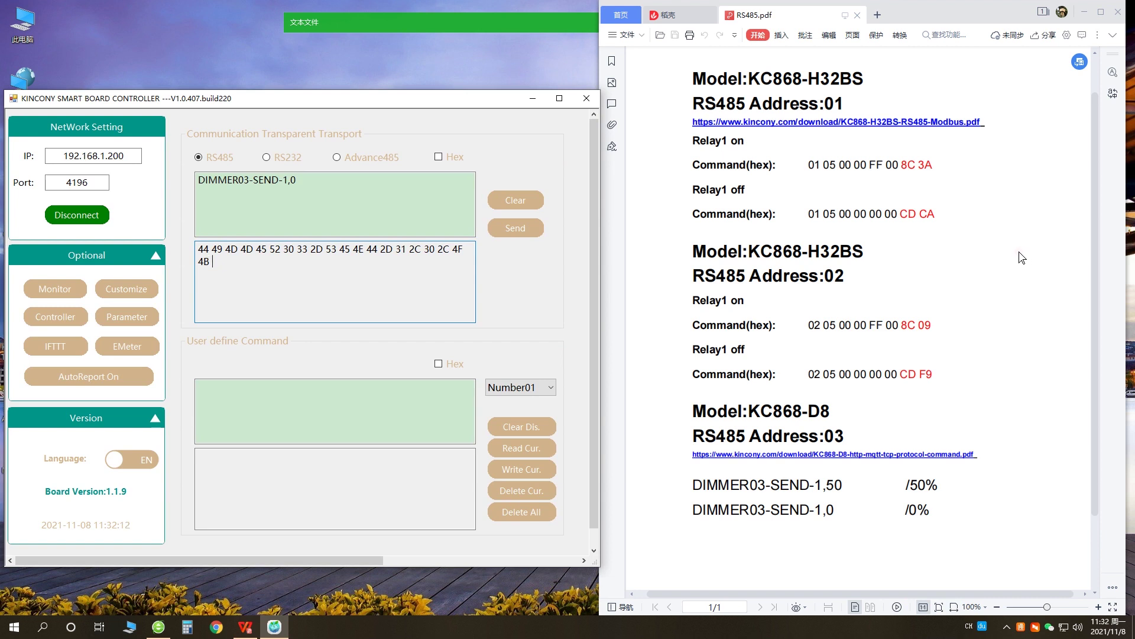
Store hex command 01 05 00 00 FF 00 8C 3A on the board as user command Number01
{"action": "left_click_drag", "start_coordinate": [812, 166], "coordinate": [933, 167]}
{"action": "left_click", "coordinate": [874, 182]}
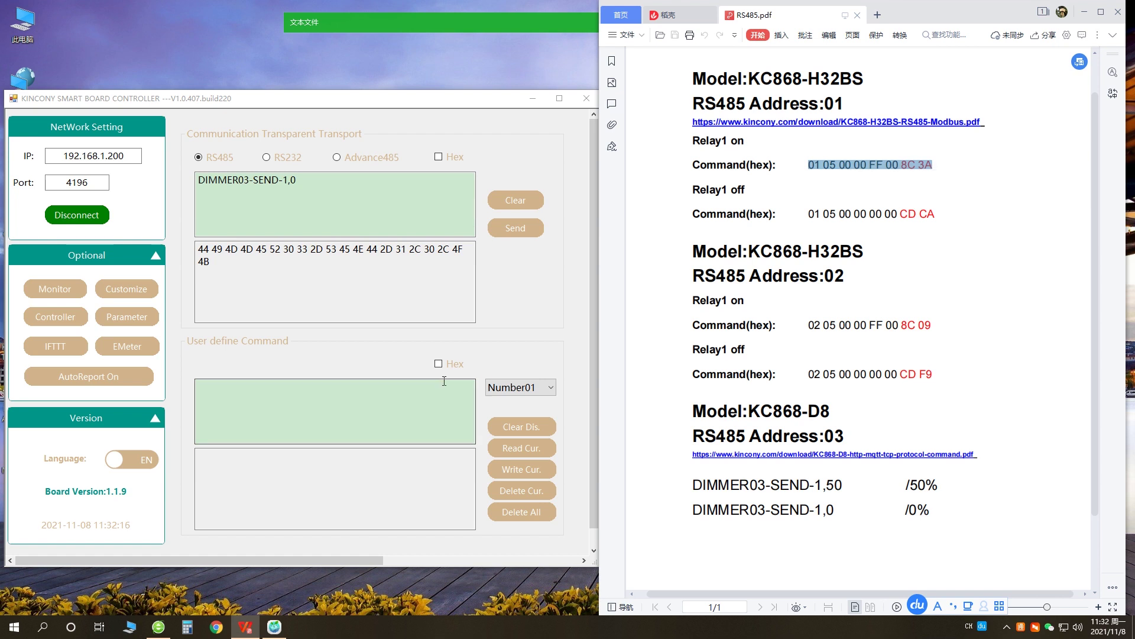
{"action": "left_click", "coordinate": [426, 383]}
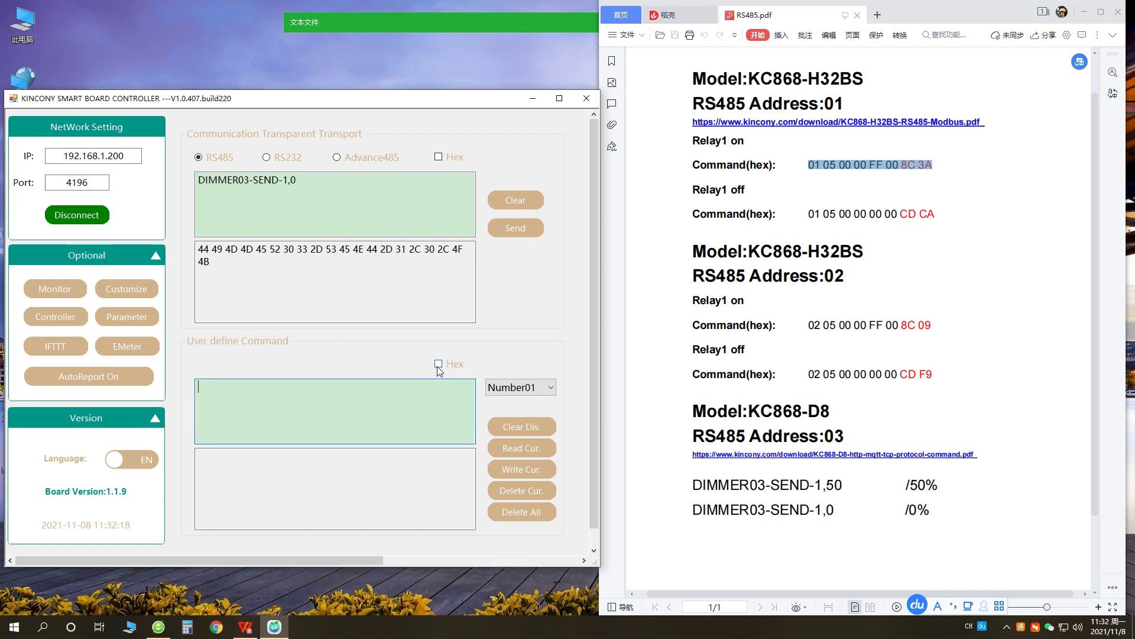
{"action": "left_click", "coordinate": [438, 364]}
{"action": "left_click", "coordinate": [319, 395]}
{"action": "right_click", "coordinate": [318, 395]}
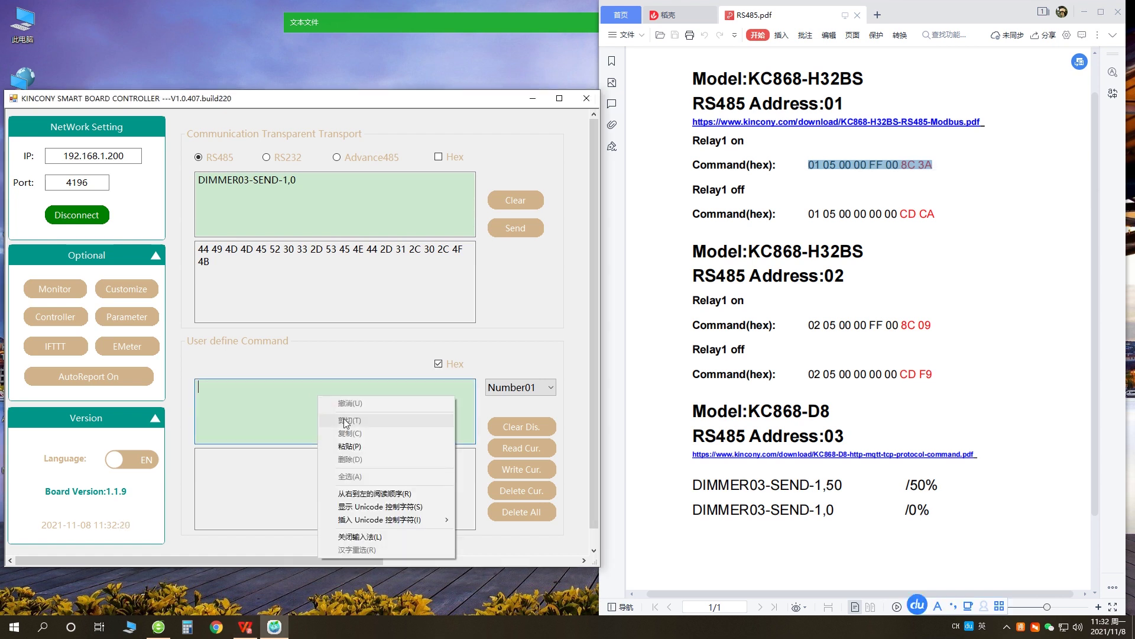
{"action": "left_click", "coordinate": [355, 447]}
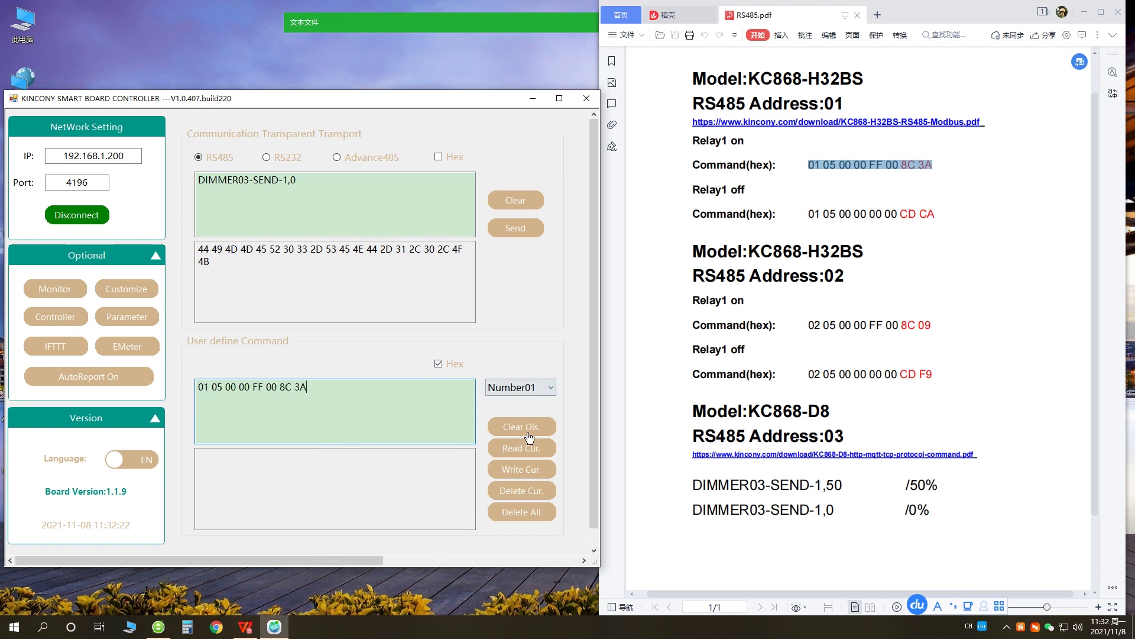
{"action": "left_click", "coordinate": [516, 473]}
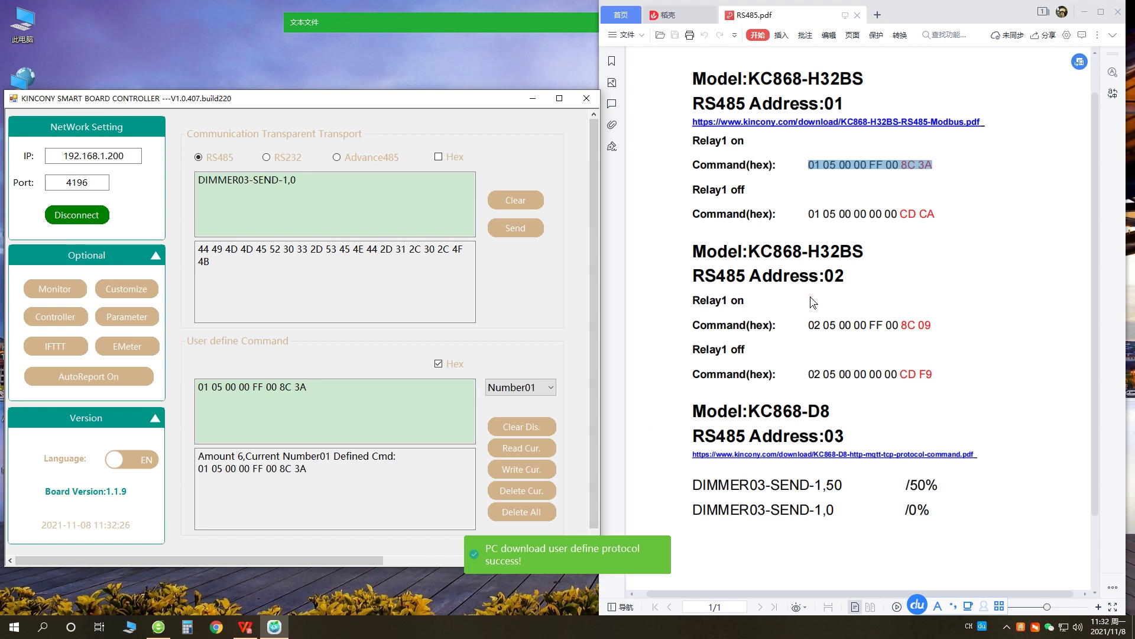
{"action": "left_click", "coordinate": [551, 388]}
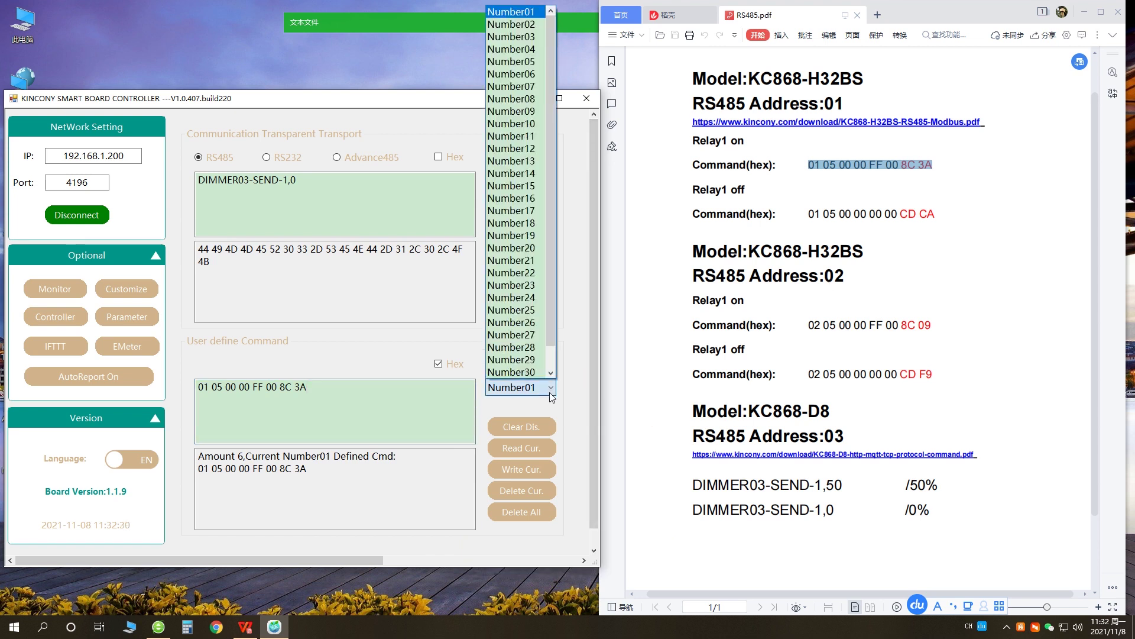
{"action": "left_click", "coordinate": [539, 24]}
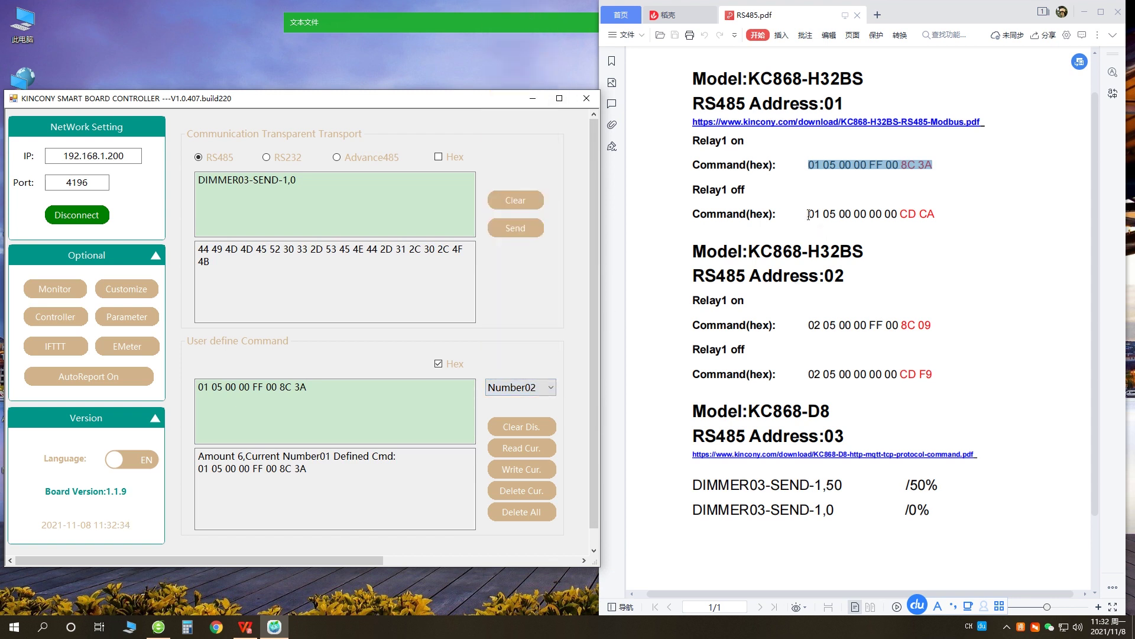
{"action": "left_click_drag", "start_coordinate": [809, 214], "coordinate": [938, 214]}
{"action": "left_click", "coordinate": [891, 229]}
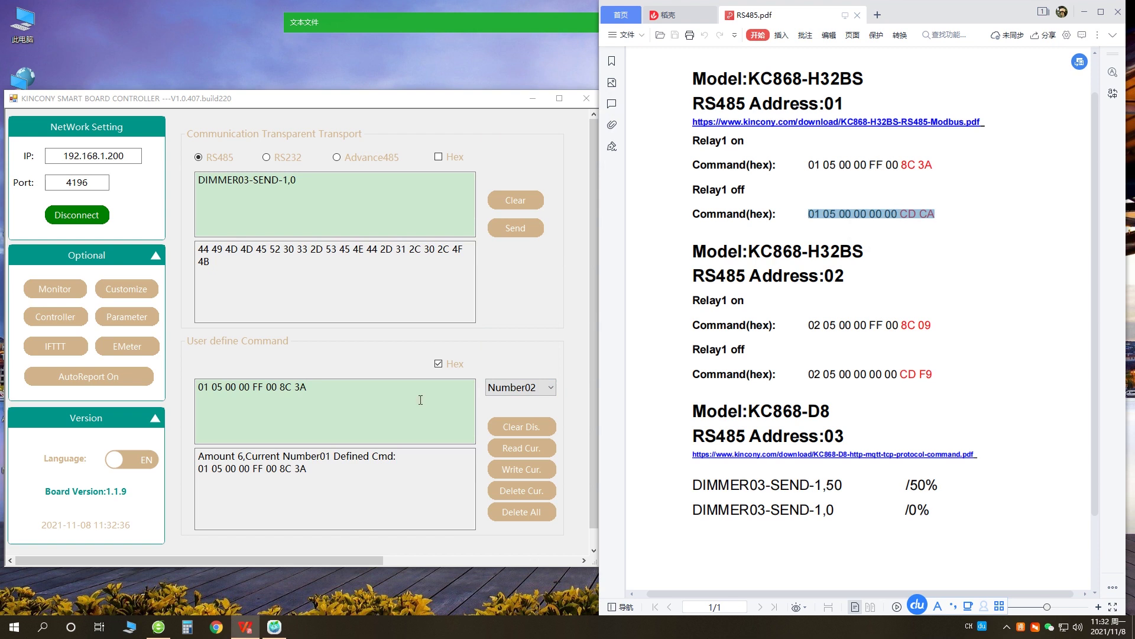
{"action": "left_click_drag", "start_coordinate": [370, 394], "coordinate": [197, 388]}
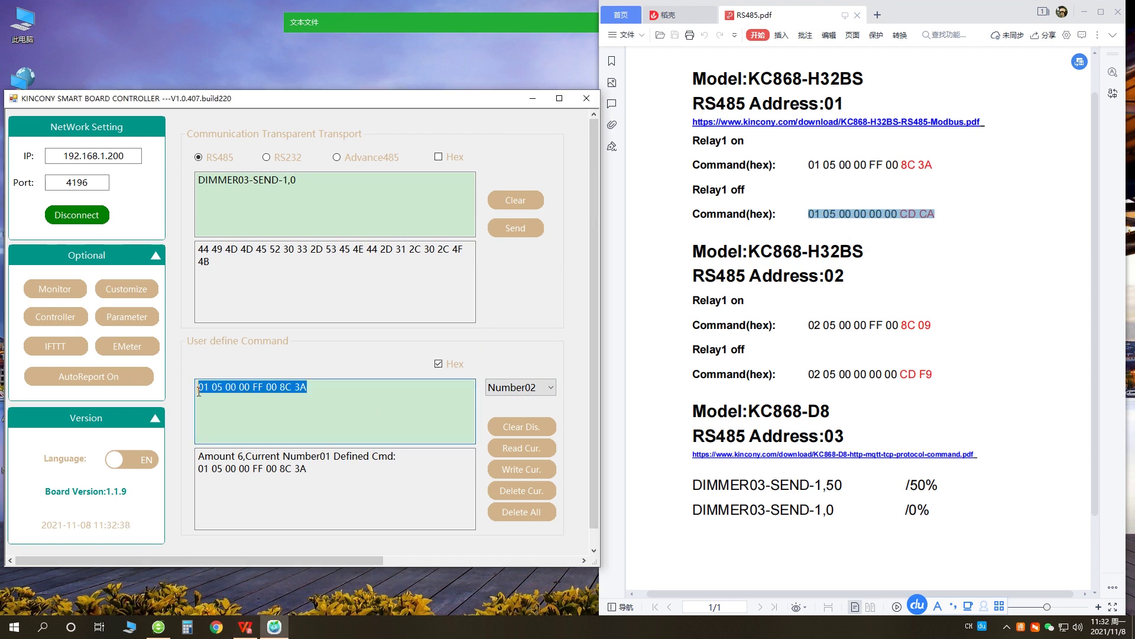
{"action": "right_click", "coordinate": [220, 390]}
{"action": "left_click", "coordinate": [242, 439]}
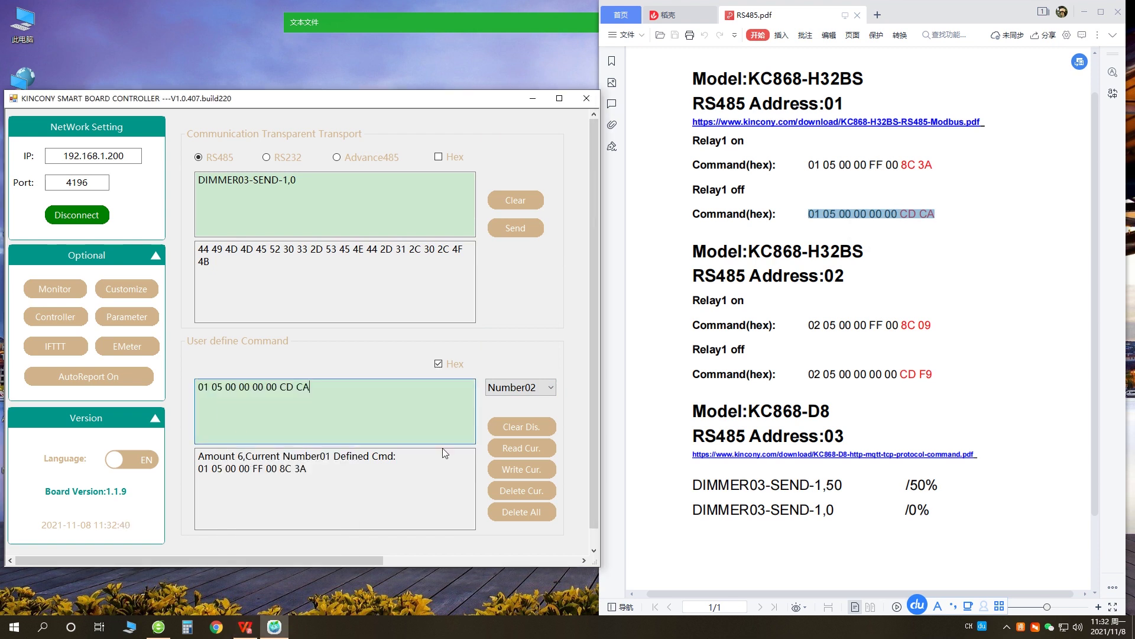
{"action": "left_click", "coordinate": [511, 471]}
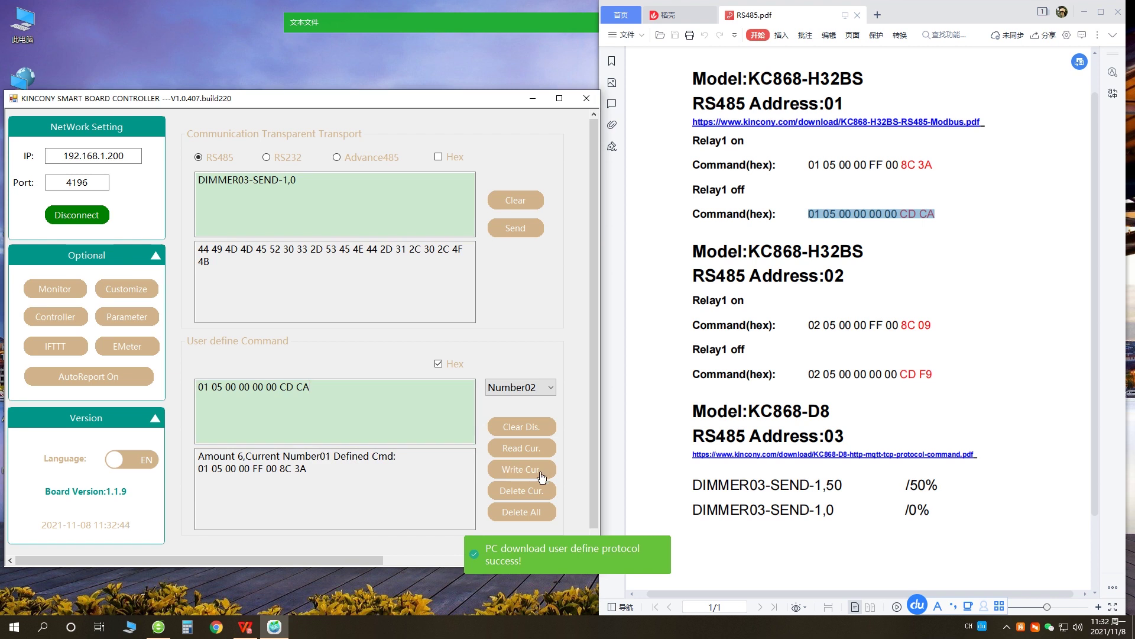
Store the address-02 relay-on command 02 05 00 00 FF 00 8C 09 as user command Number03
{"action": "left_click_drag", "start_coordinate": [812, 325], "coordinate": [934, 326]}
{"action": "right_click", "coordinate": [875, 332]}
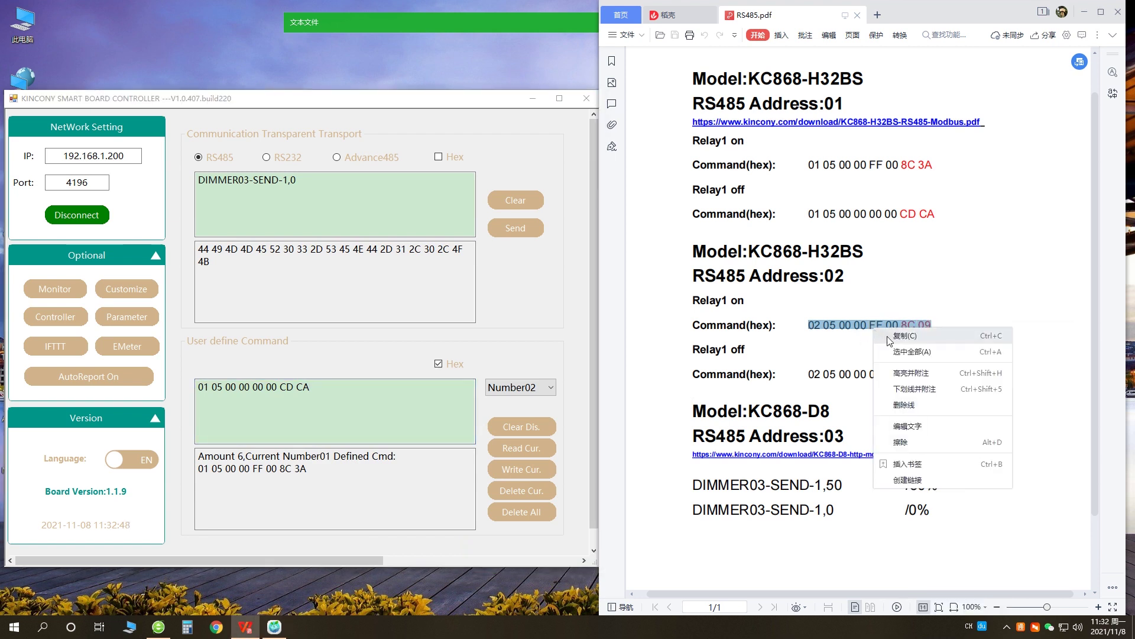
{"action": "left_click", "coordinate": [887, 341]}
{"action": "left_click_drag", "start_coordinate": [310, 387], "coordinate": [193, 394]}
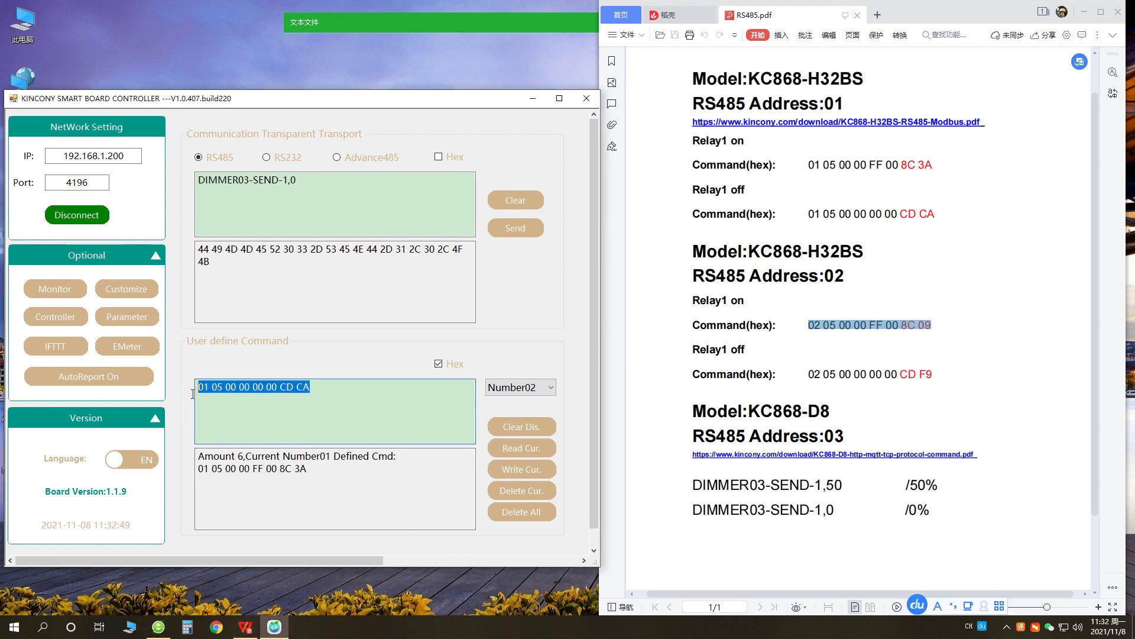
{"action": "right_click", "coordinate": [232, 390]}
{"action": "left_click", "coordinate": [254, 442]}
{"action": "left_click", "coordinate": [543, 389]}
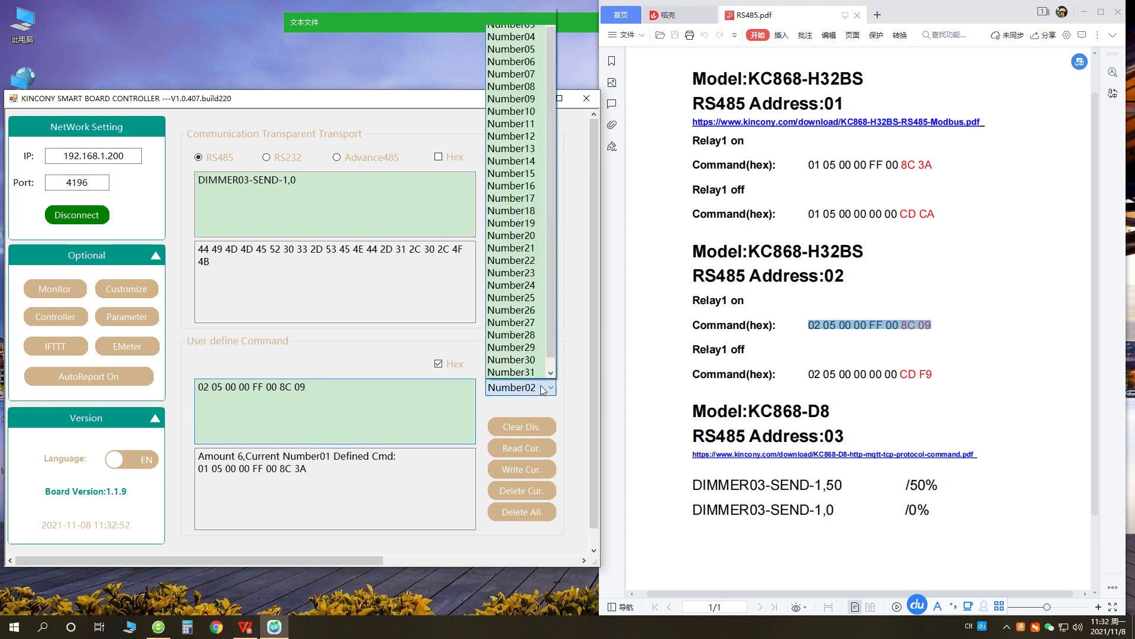
{"action": "scroll", "coordinate": [548, 82], "scroll_direction": "up", "scroll_amount": 2}
{"action": "left_click", "coordinate": [512, 35]}
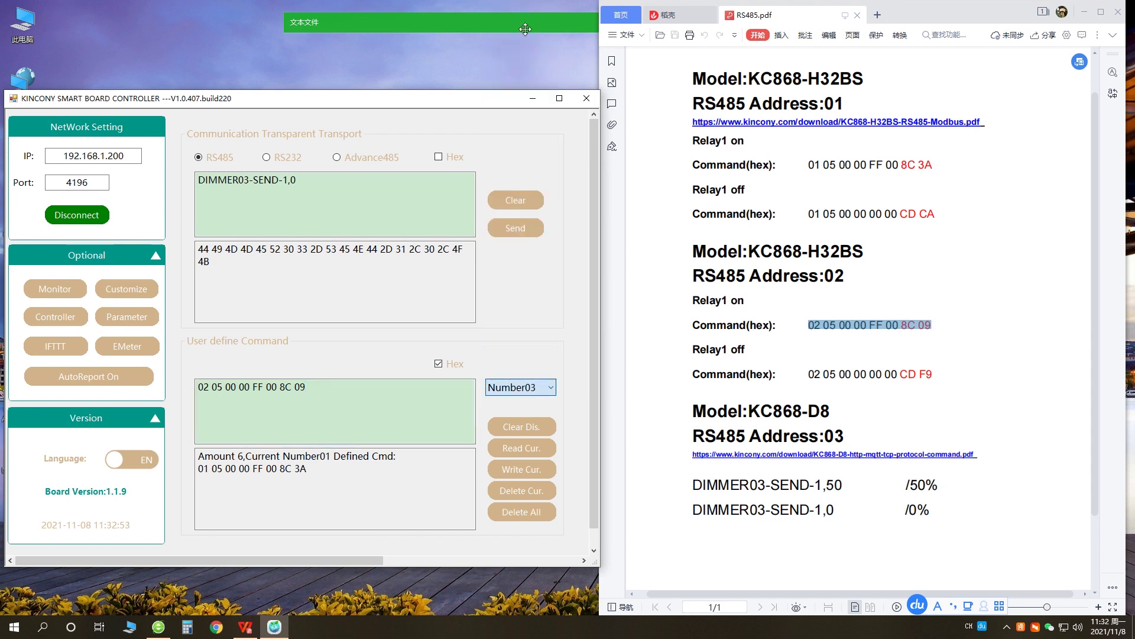
{"action": "left_click", "coordinate": [518, 469]}
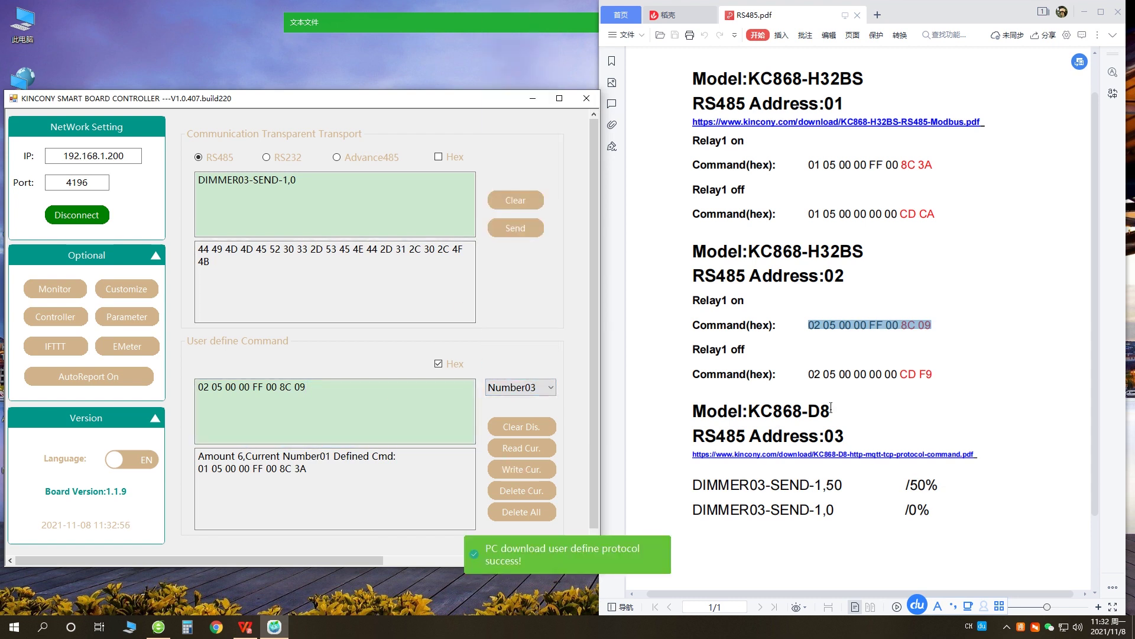
{"action": "left_click_drag", "start_coordinate": [807, 374], "coordinate": [934, 374]}
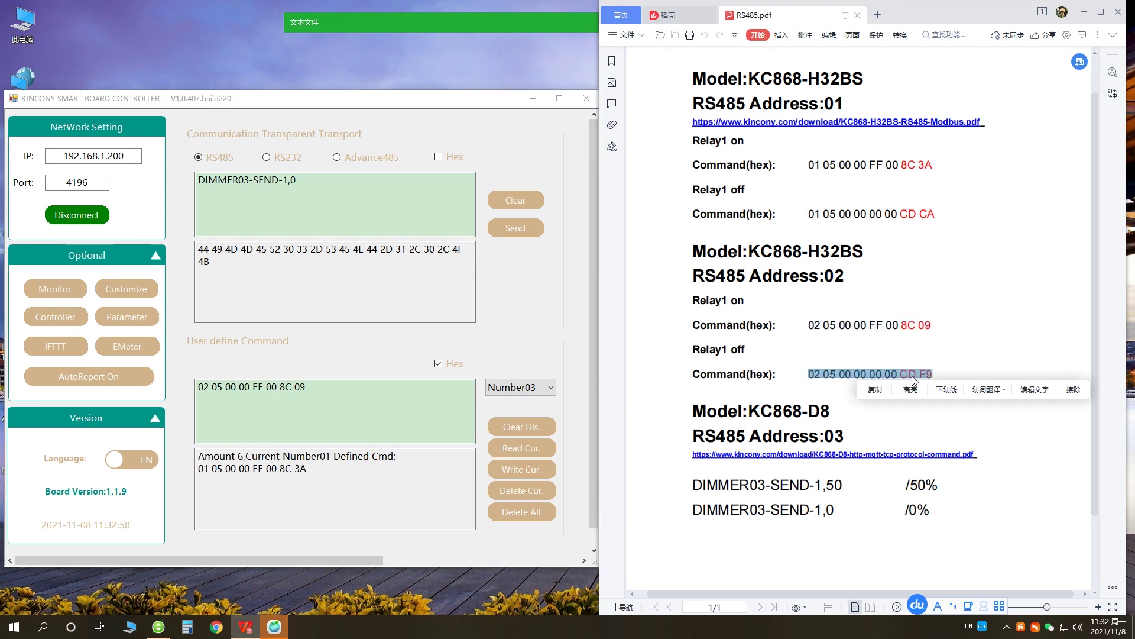
{"action": "left_click", "coordinate": [875, 389]}
{"action": "left_click", "coordinate": [512, 428]}
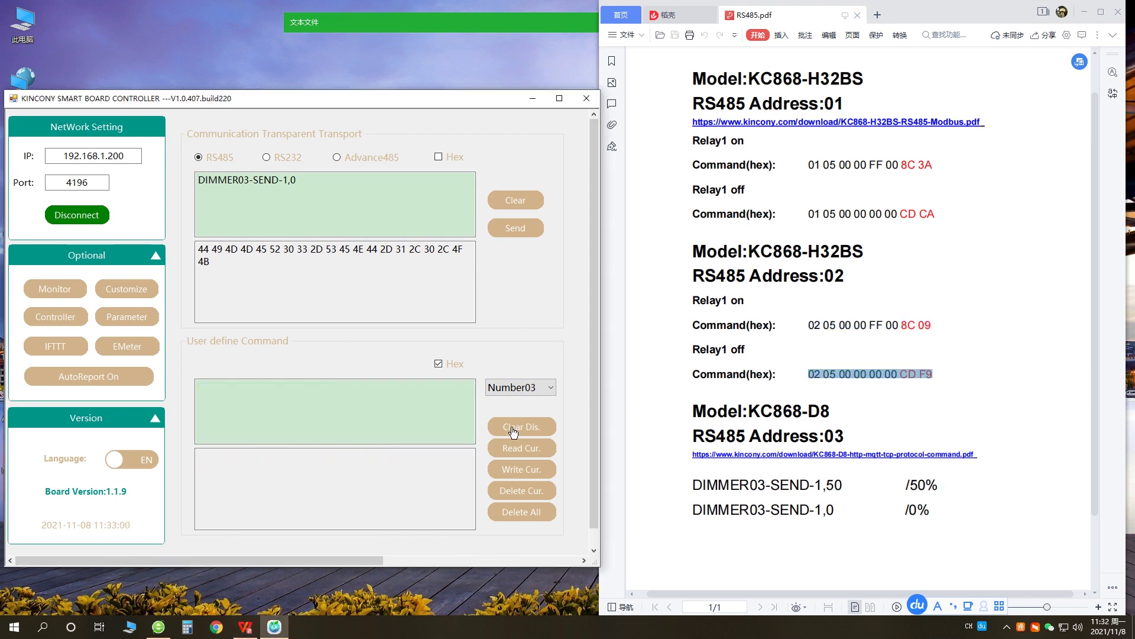
{"action": "left_click", "coordinate": [371, 408]}
{"action": "right_click", "coordinate": [371, 408]}
{"action": "left_click", "coordinate": [397, 459]}
{"action": "left_click", "coordinate": [532, 387]}
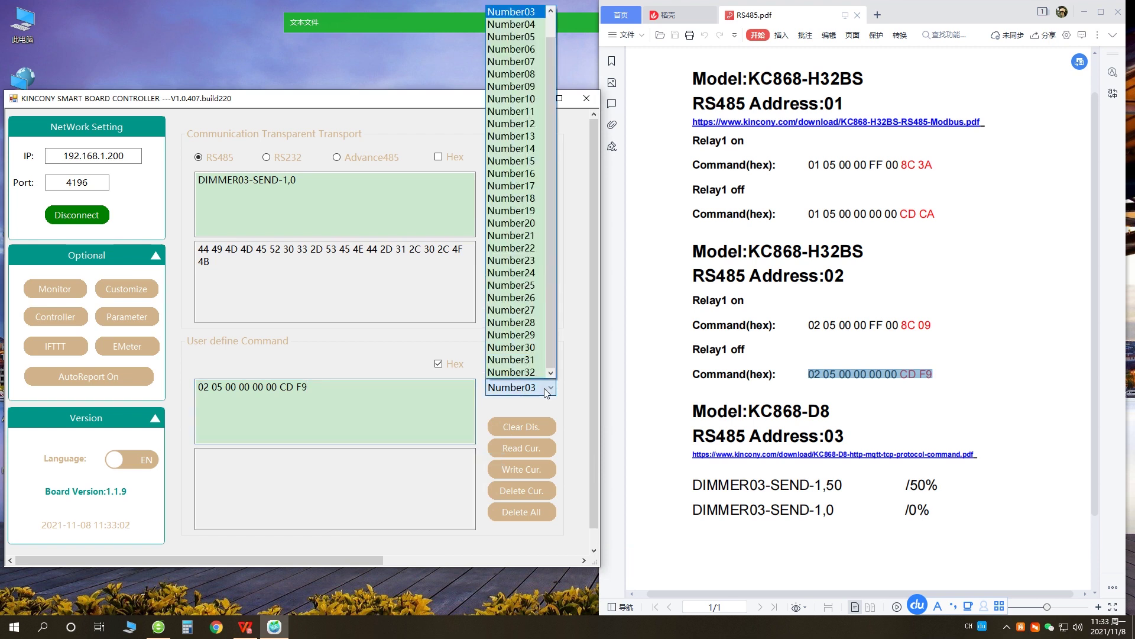
{"action": "left_click", "coordinate": [515, 24]}
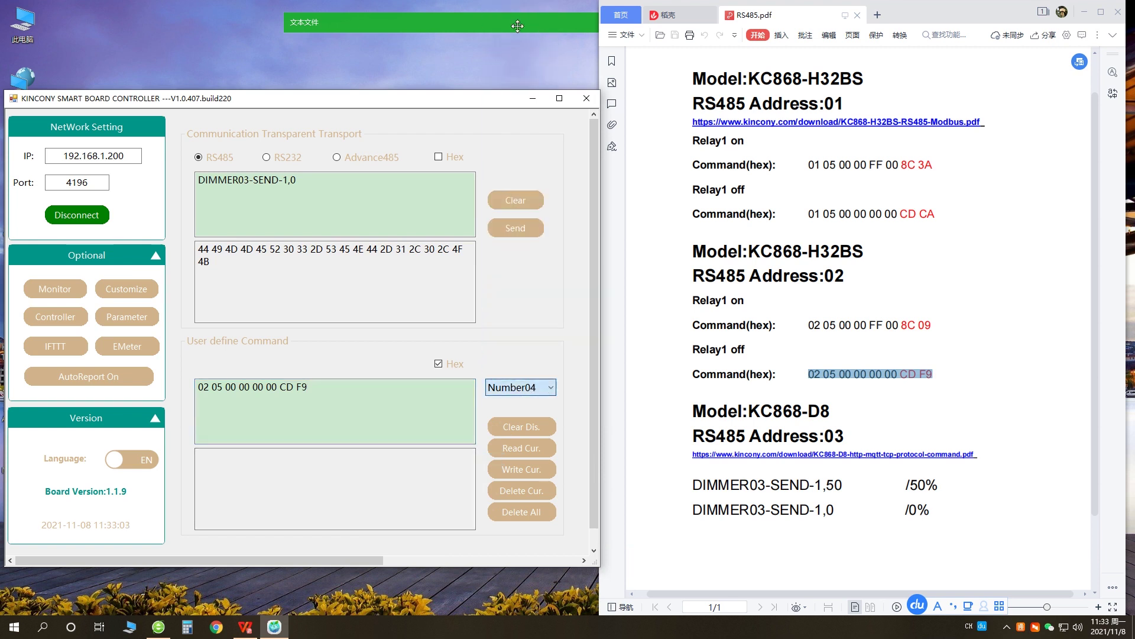
{"action": "left_click", "coordinate": [524, 471]}
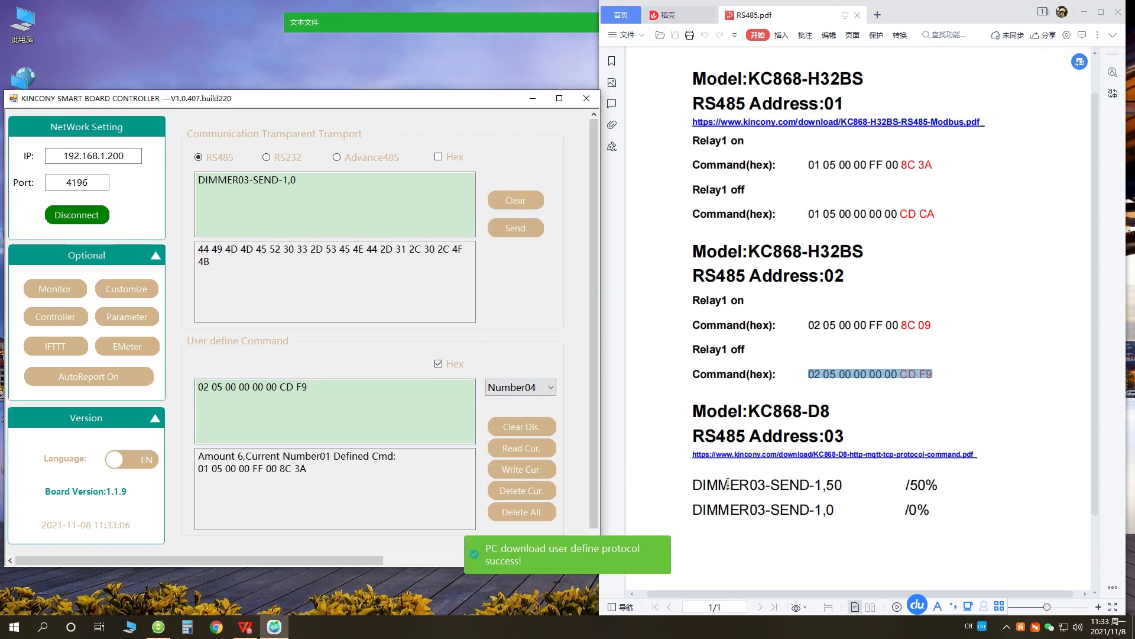
Switch user commands to plain text and store DIMMER03-SEND-1,50 as Number05
{"action": "left_click_drag", "start_coordinate": [691, 485], "coordinate": [837, 490]}
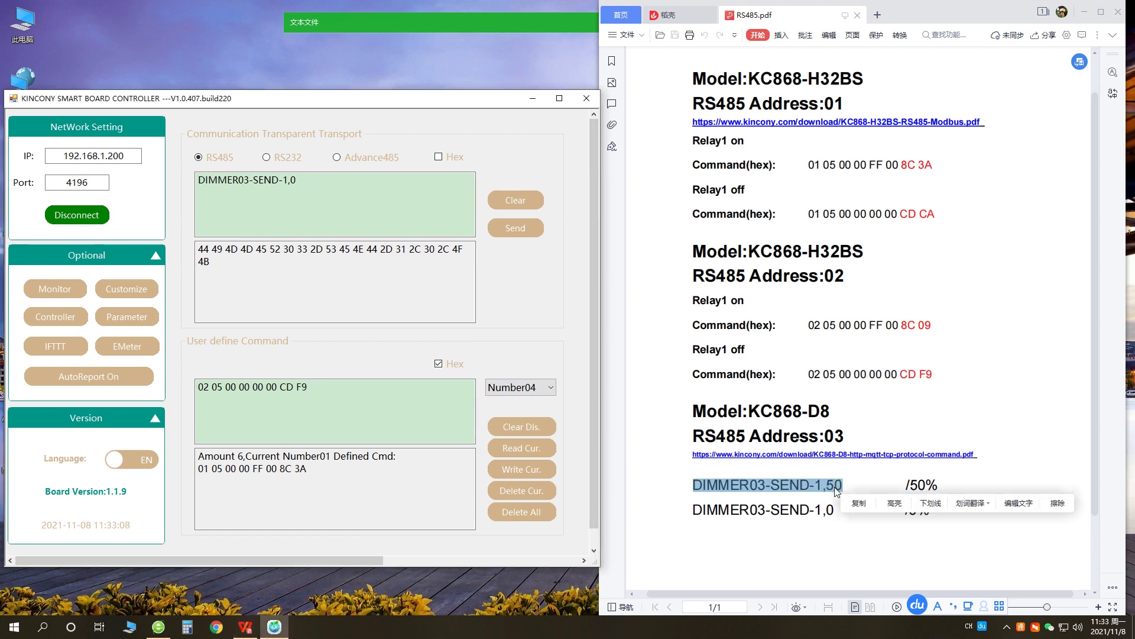
{"action": "left_click", "coordinate": [535, 430]}
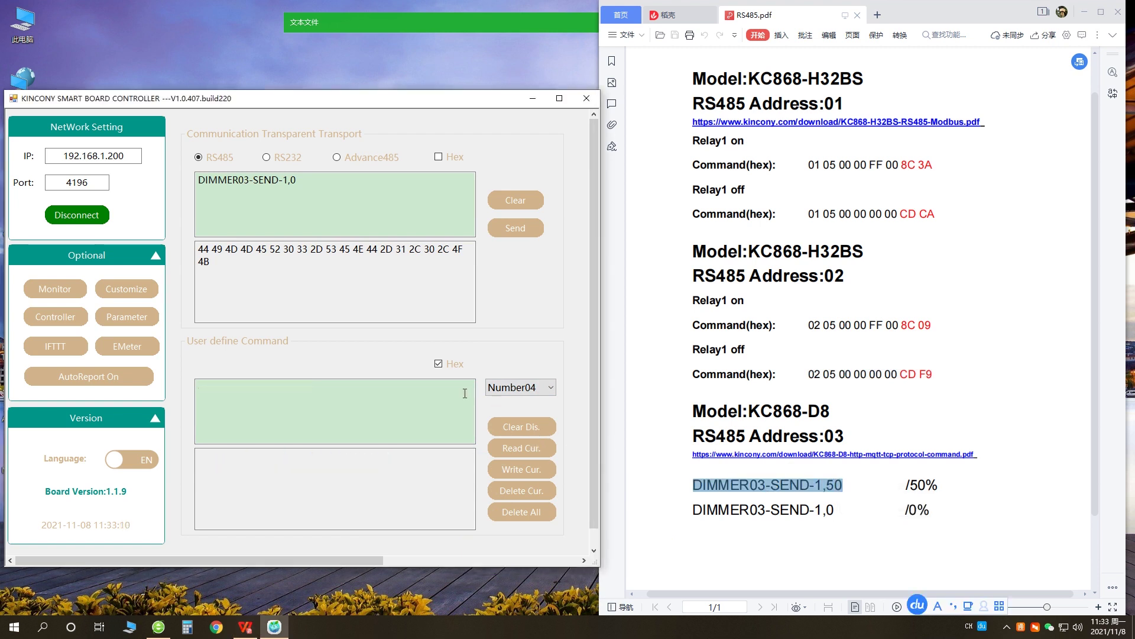
{"action": "left_click", "coordinate": [438, 364]}
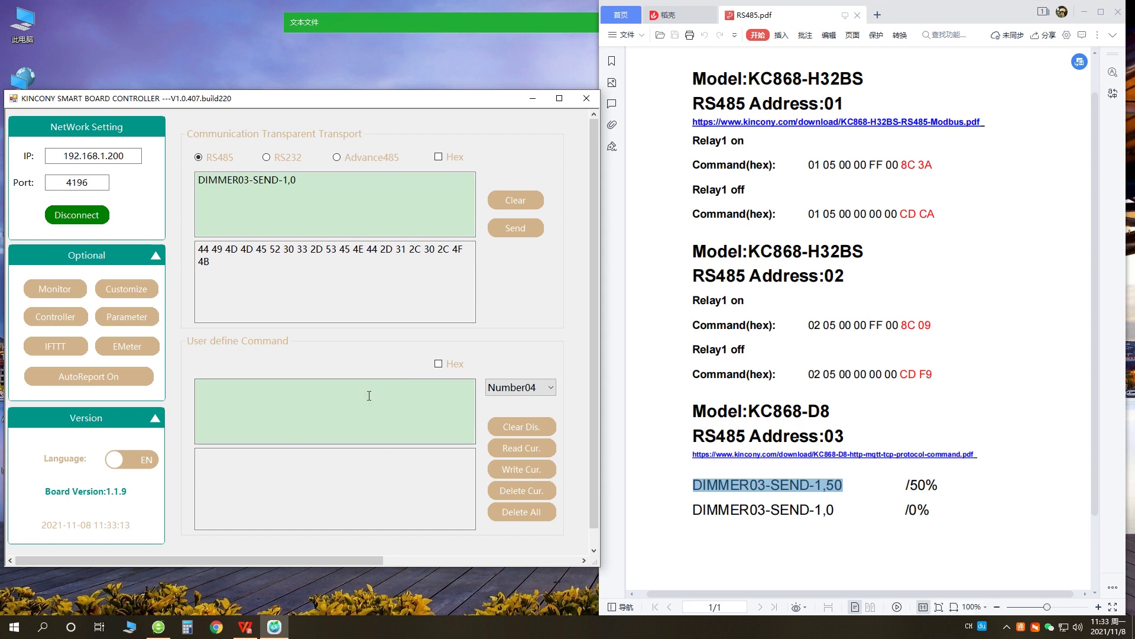
{"action": "right_click", "coordinate": [332, 399]}
{"action": "left_click", "coordinate": [362, 449]}
{"action": "left_click", "coordinate": [549, 388]}
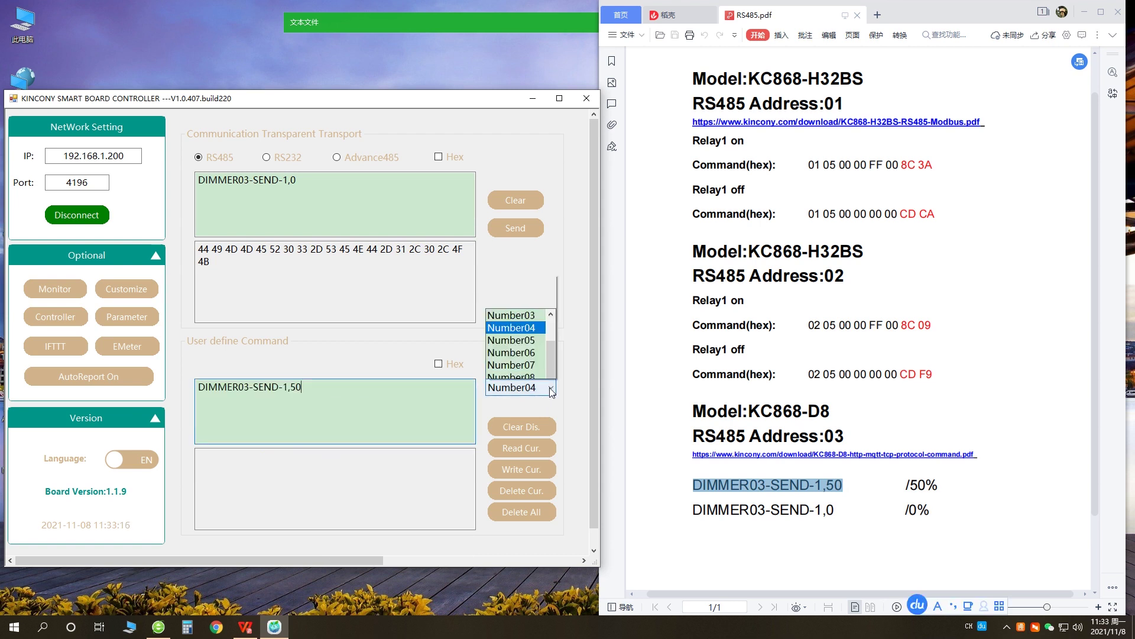
{"action": "left_click", "coordinate": [520, 37]}
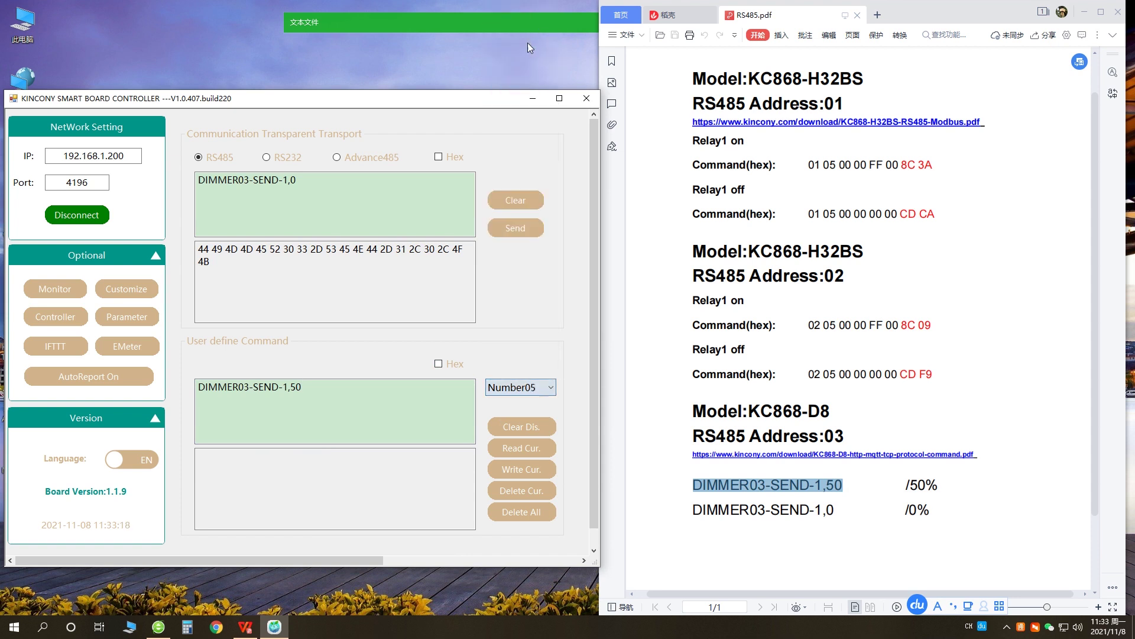
{"action": "left_click", "coordinate": [542, 474]}
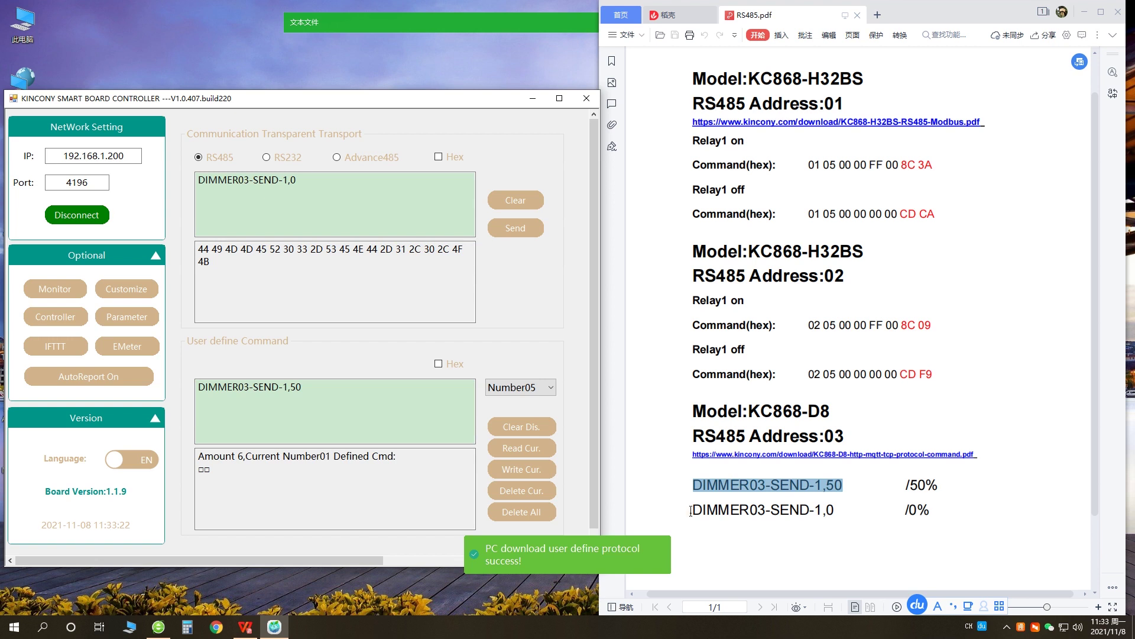
Store DIMMER03-SEND-1,0 as user command Number06 on the board
{"action": "left_click_drag", "start_coordinate": [692, 510], "coordinate": [835, 509]}
{"action": "key", "text": "cmd+c"}
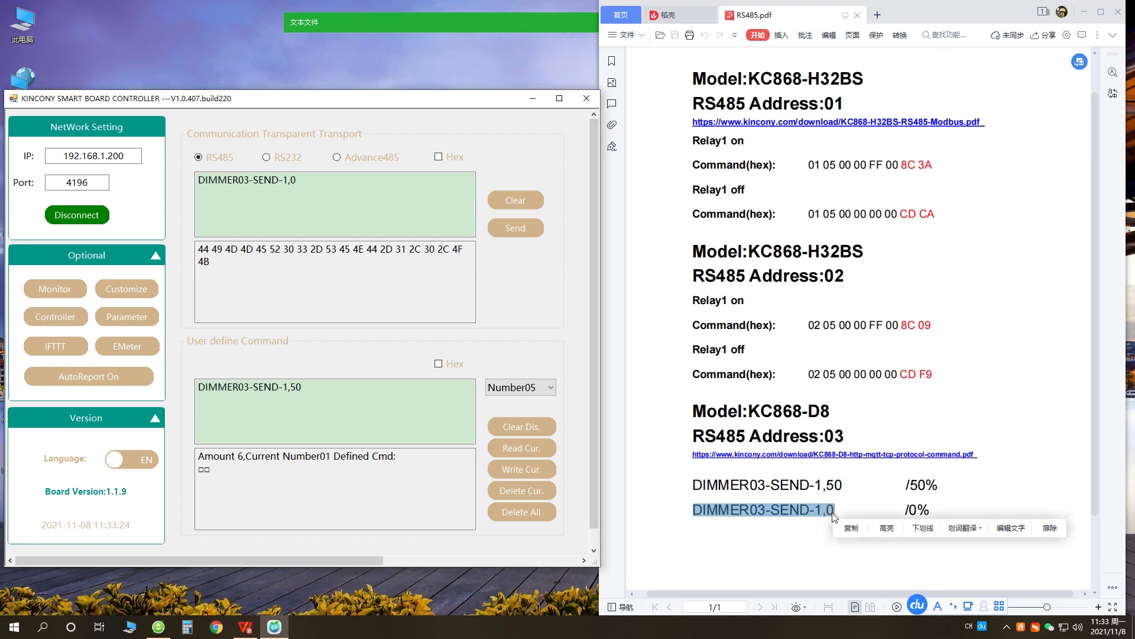
{"action": "left_click", "coordinate": [852, 529]}
{"action": "left_click", "coordinate": [522, 427]}
{"action": "right_click", "coordinate": [337, 400]}
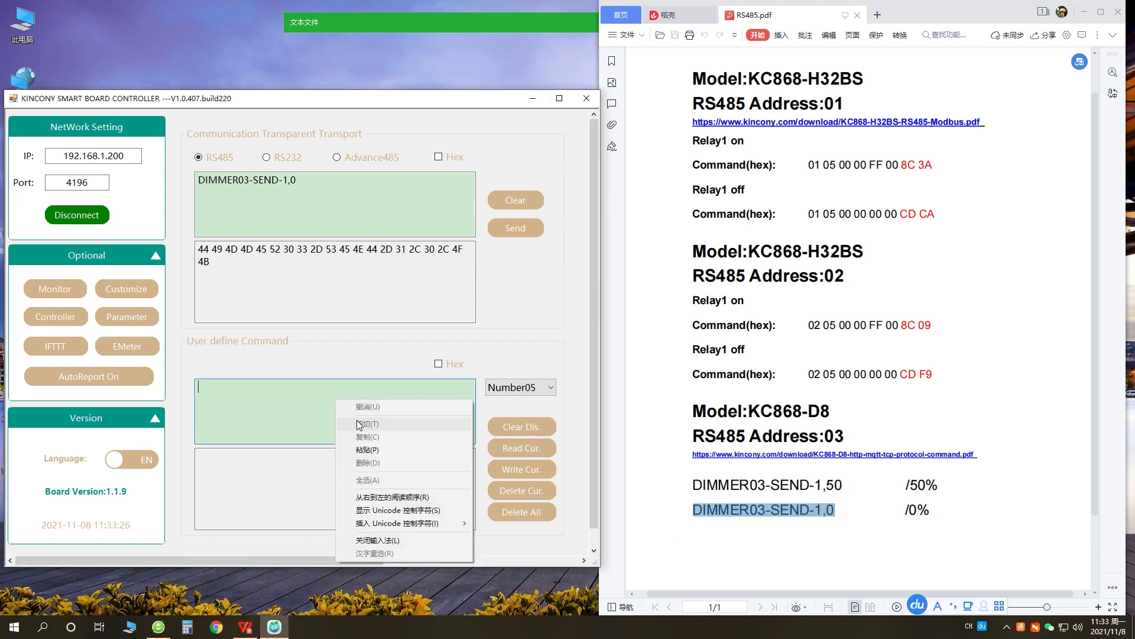
{"action": "left_click", "coordinate": [367, 449]}
{"action": "left_click", "coordinate": [550, 387]}
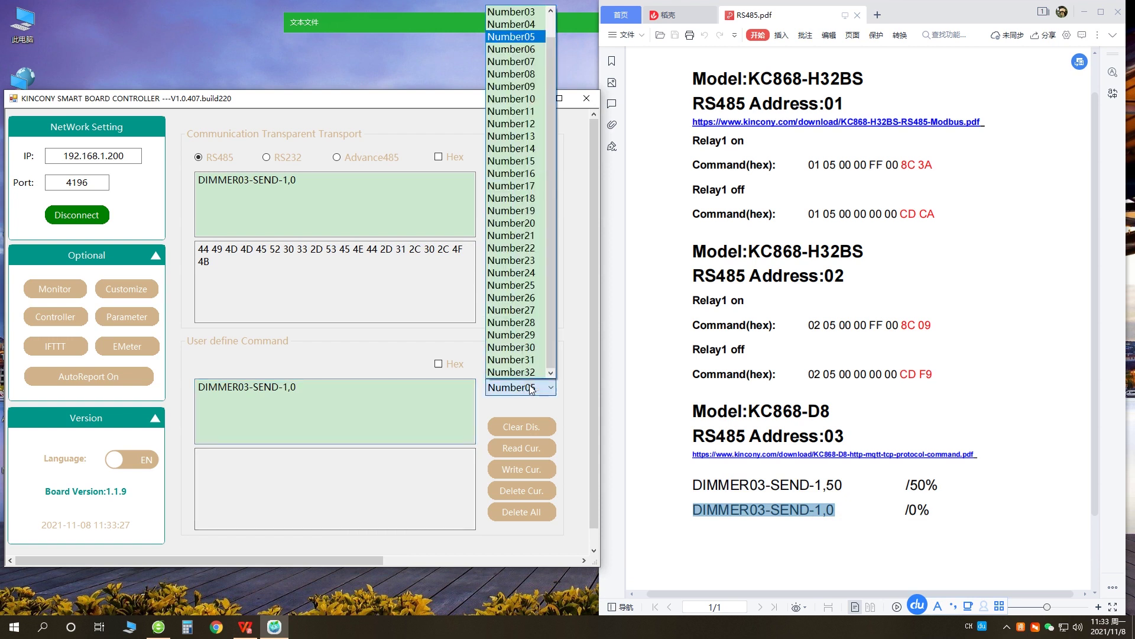
{"action": "left_click", "coordinate": [534, 50]}
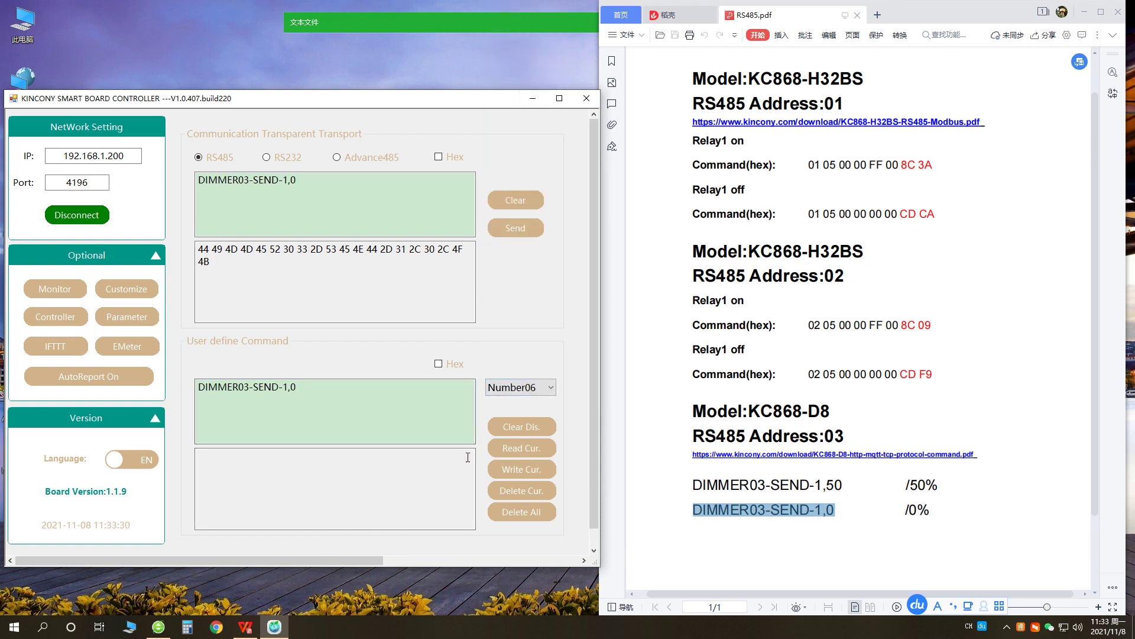
{"action": "left_click", "coordinate": [516, 478]}
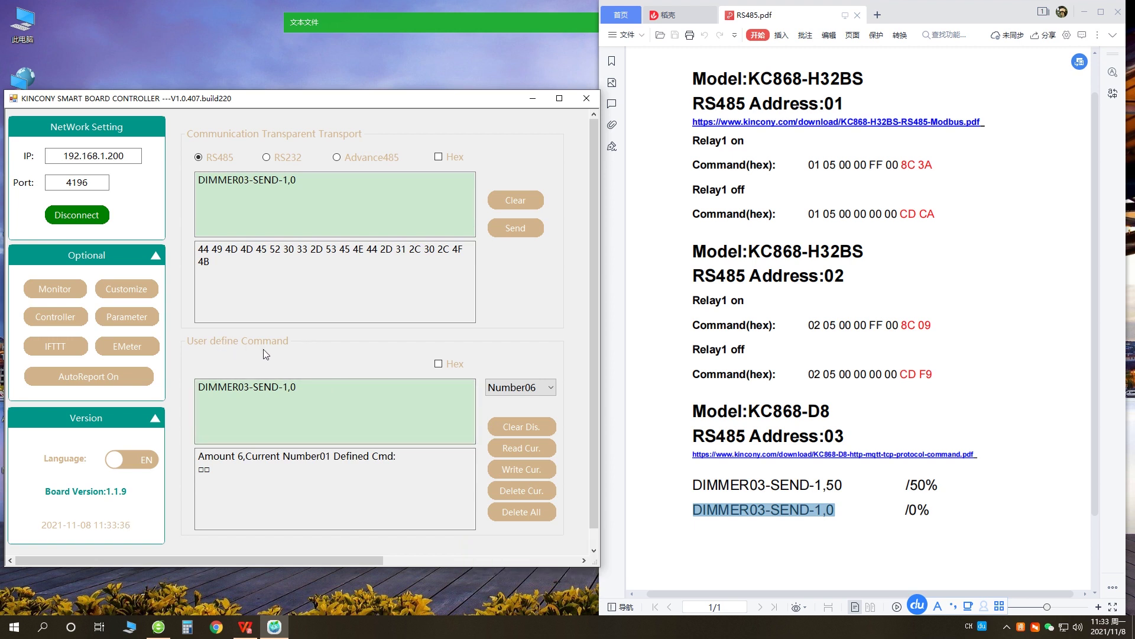
Give IFTTT rule 01 an IN01 rising-edge IF condition and proceed to its THEN actions
{"action": "left_click", "coordinate": [85, 352]}
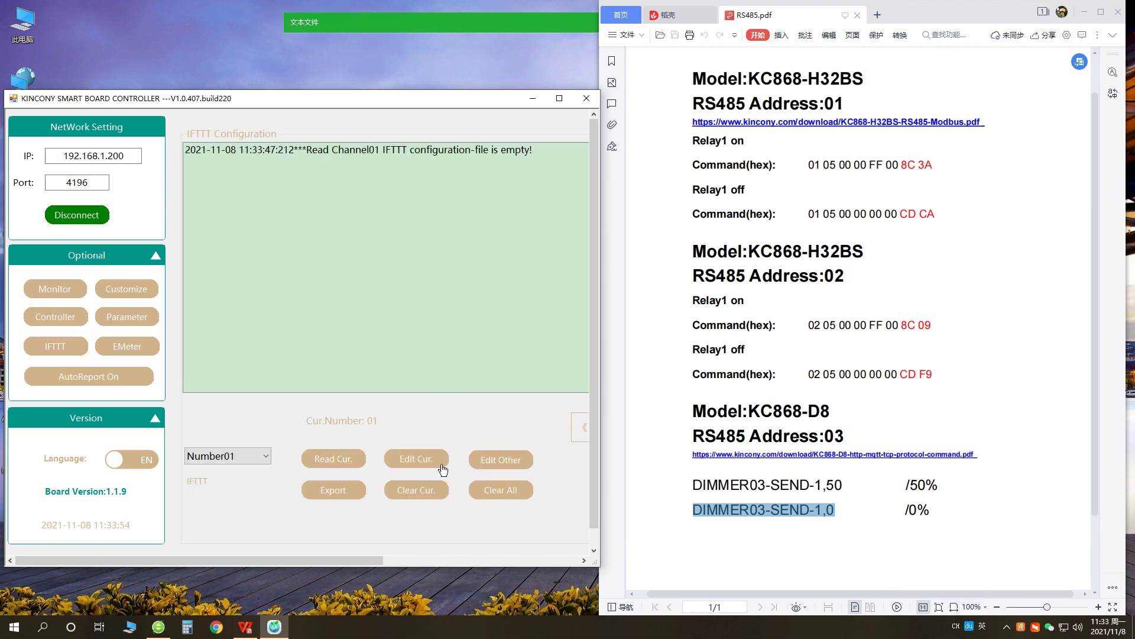
{"action": "left_click", "coordinate": [443, 467]}
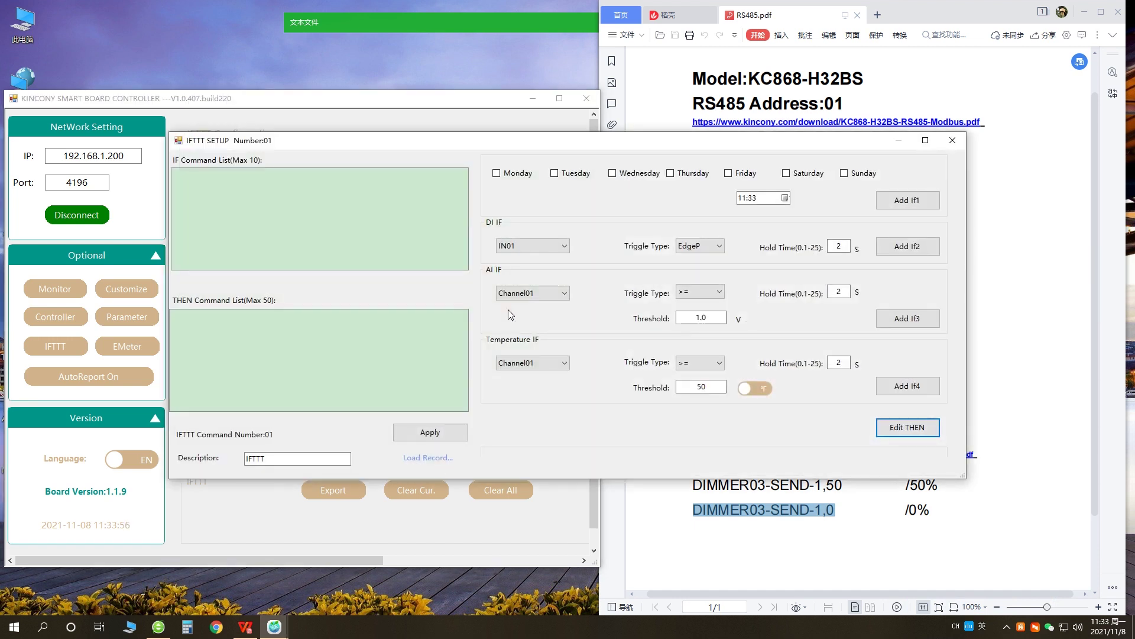
{"action": "left_click", "coordinate": [561, 245]}
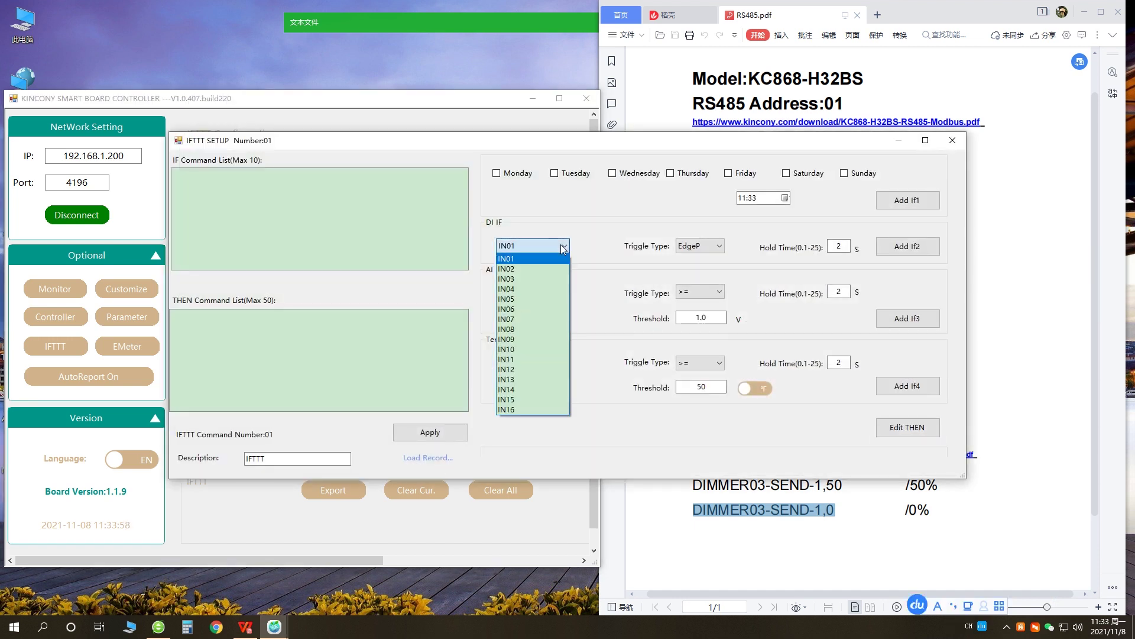
{"action": "left_click", "coordinate": [552, 258]}
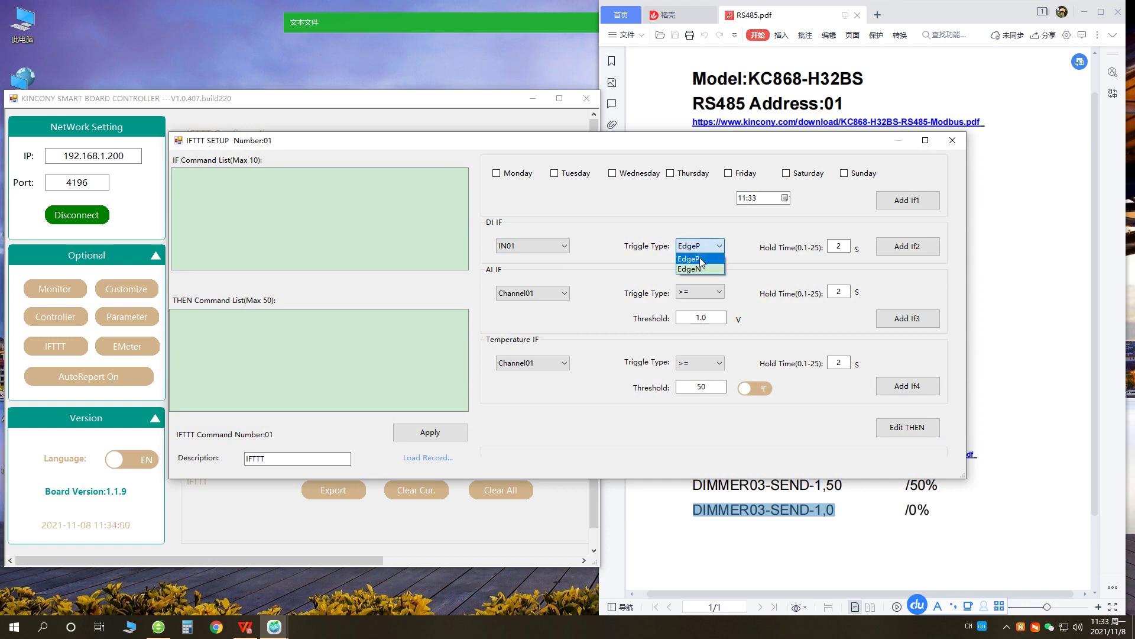
{"action": "left_click", "coordinate": [714, 261]}
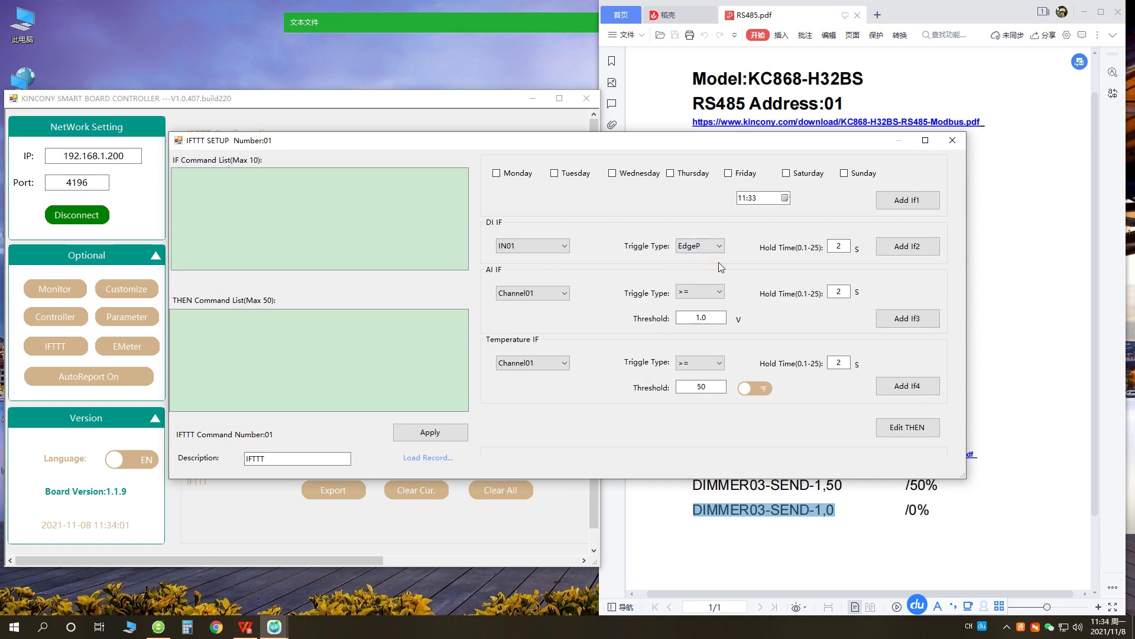
{"action": "double_click", "coordinate": [830, 249]}
{"action": "left_click", "coordinate": [903, 253]}
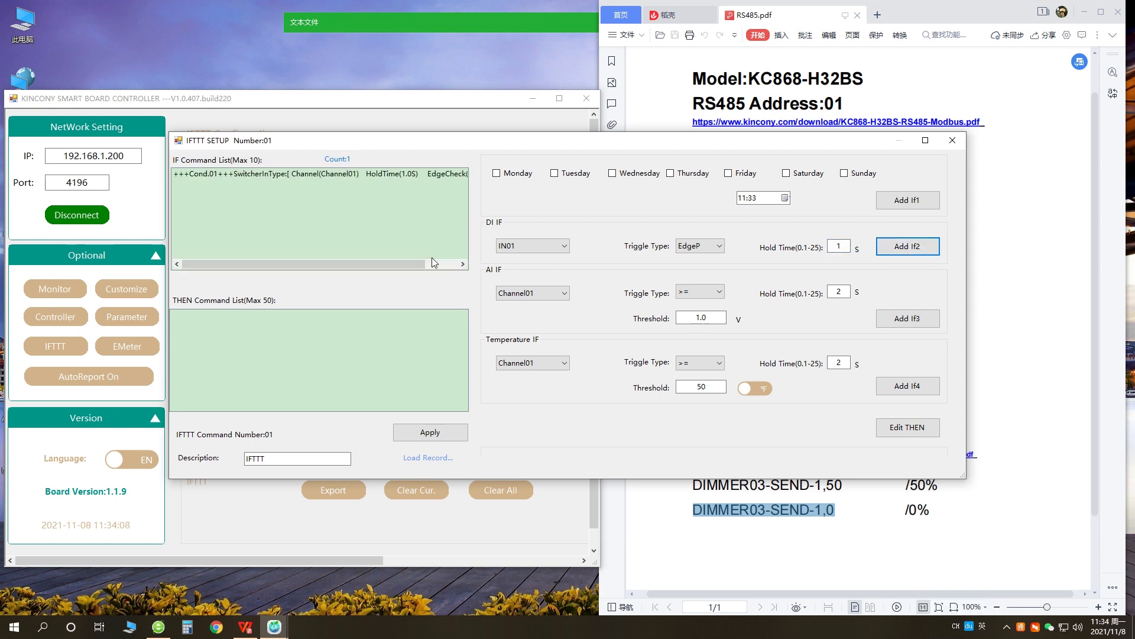
{"action": "left_click_drag", "start_coordinate": [400, 264], "coordinate": [433, 264]}
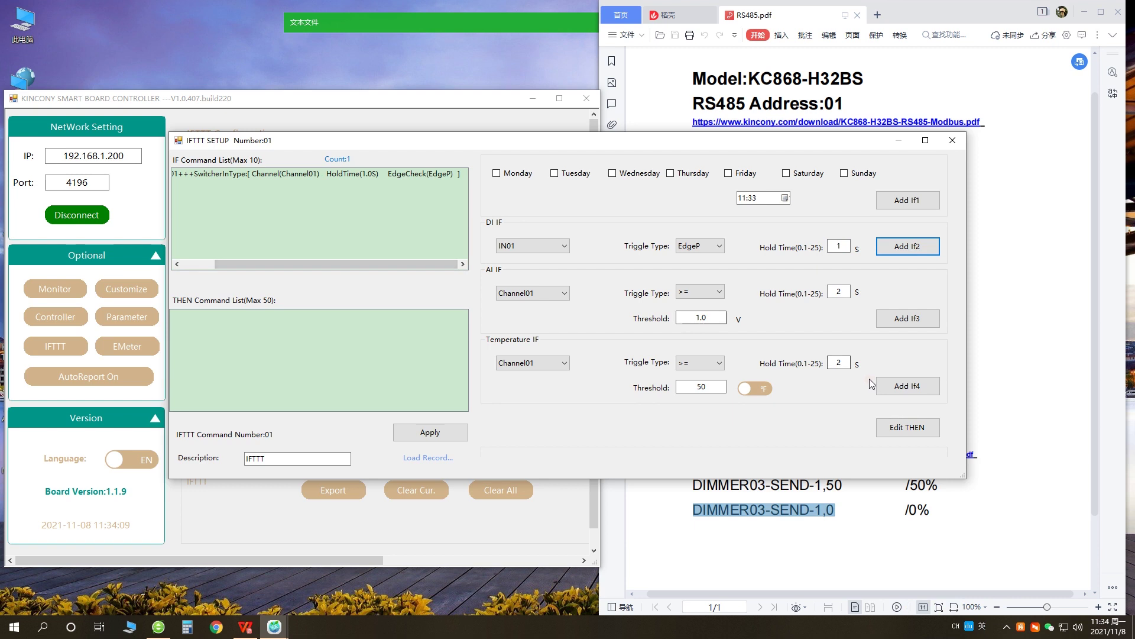
{"action": "left_click", "coordinate": [932, 432]}
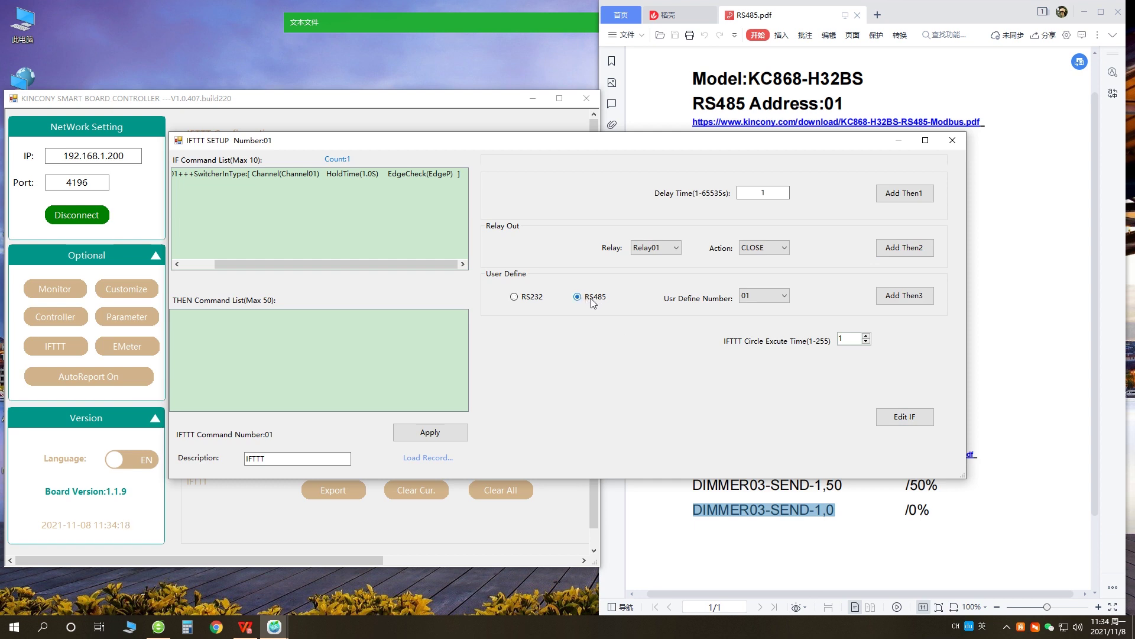
Add RS485 user-defined commands 01 and 03 as actions, each followed by a 1-second delay
{"action": "left_click", "coordinate": [784, 295]}
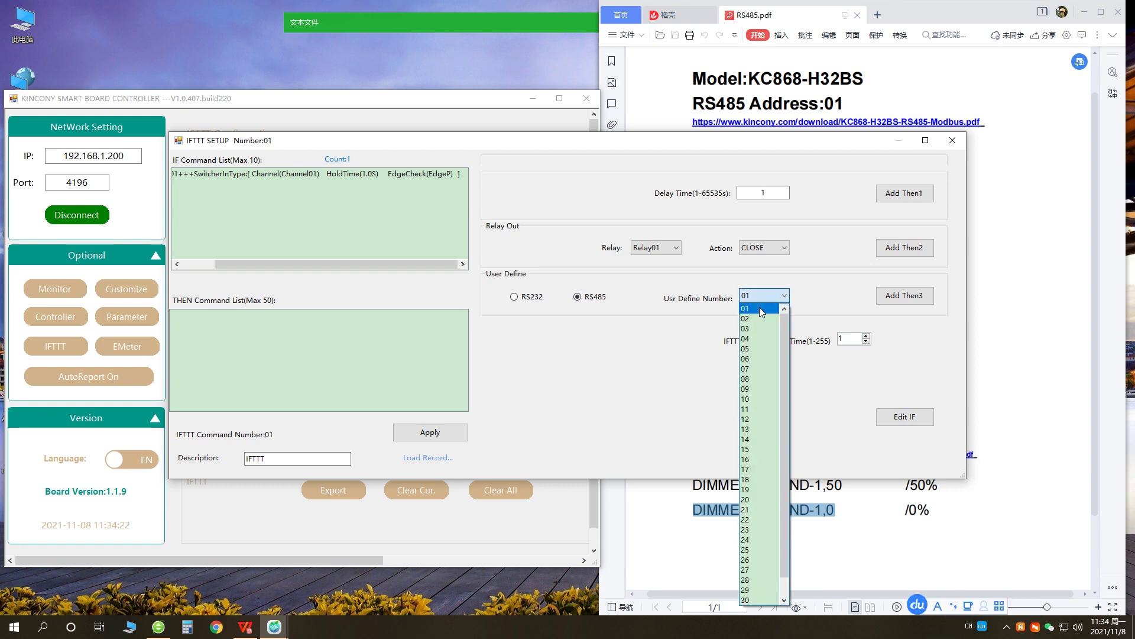
{"action": "left_click", "coordinate": [762, 309]}
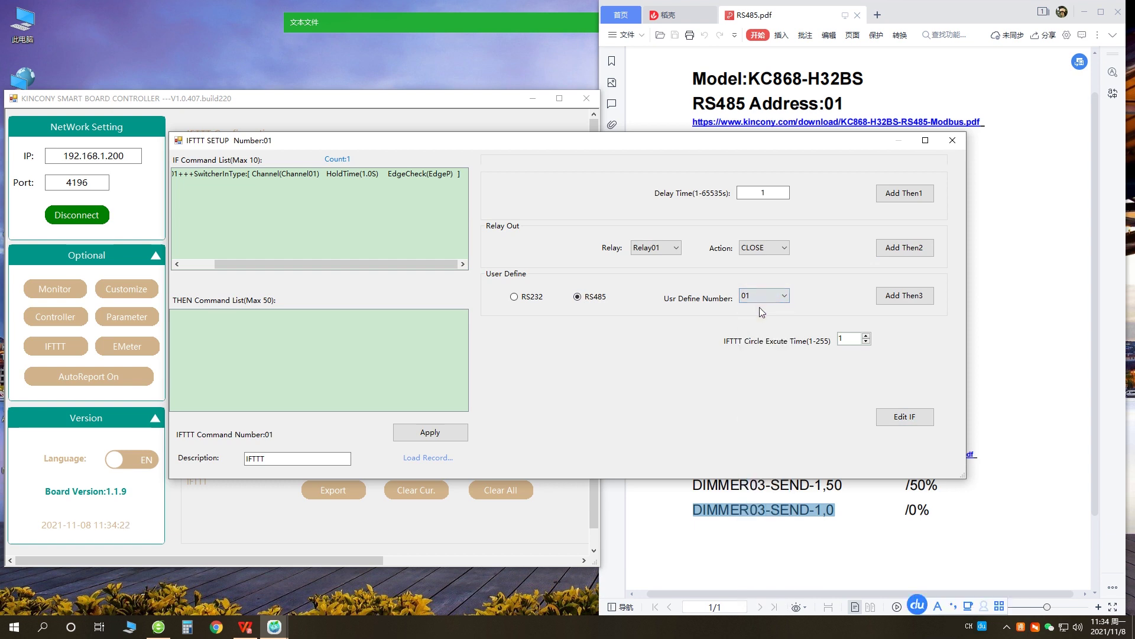
{"action": "left_click", "coordinate": [918, 302]}
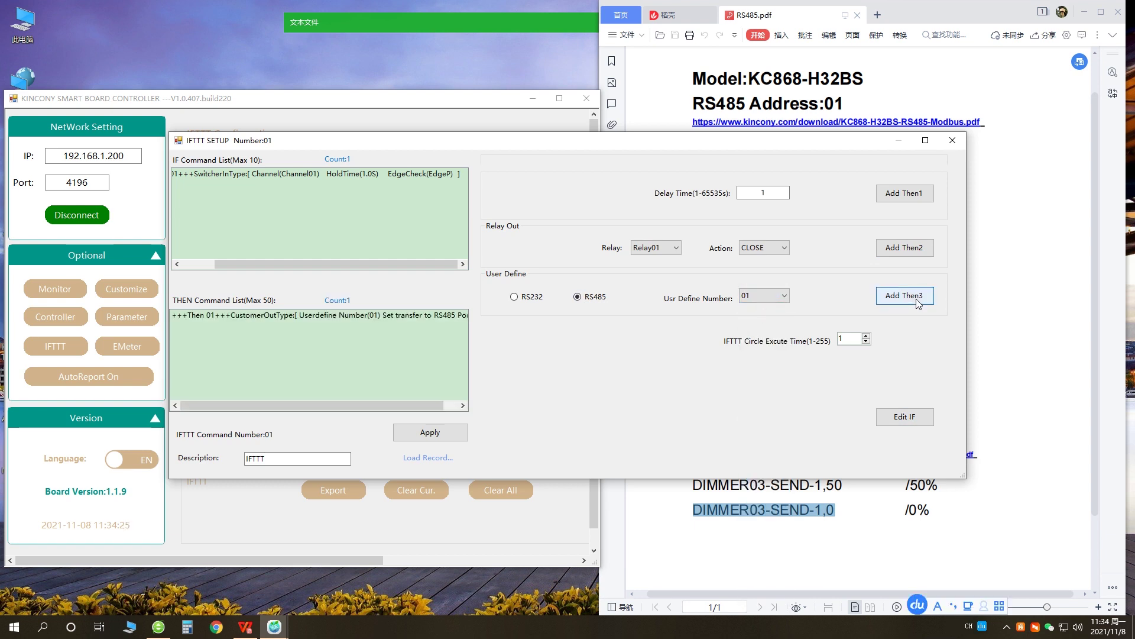
{"action": "left_click", "coordinate": [910, 197]}
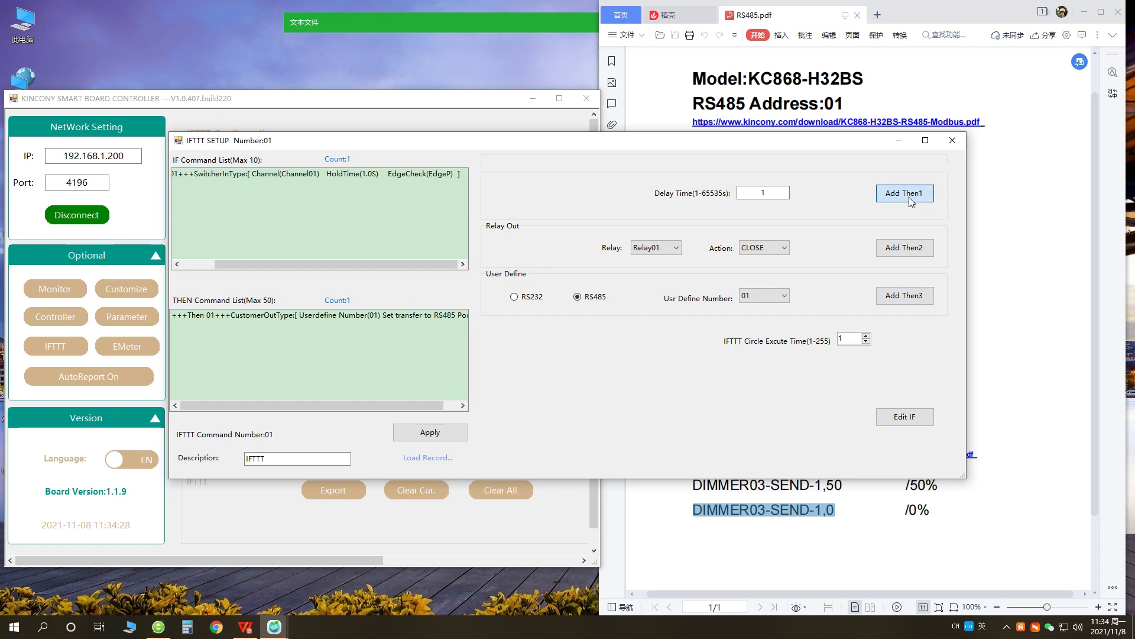
{"action": "left_click", "coordinate": [787, 297]}
{"action": "left_click", "coordinate": [754, 328]}
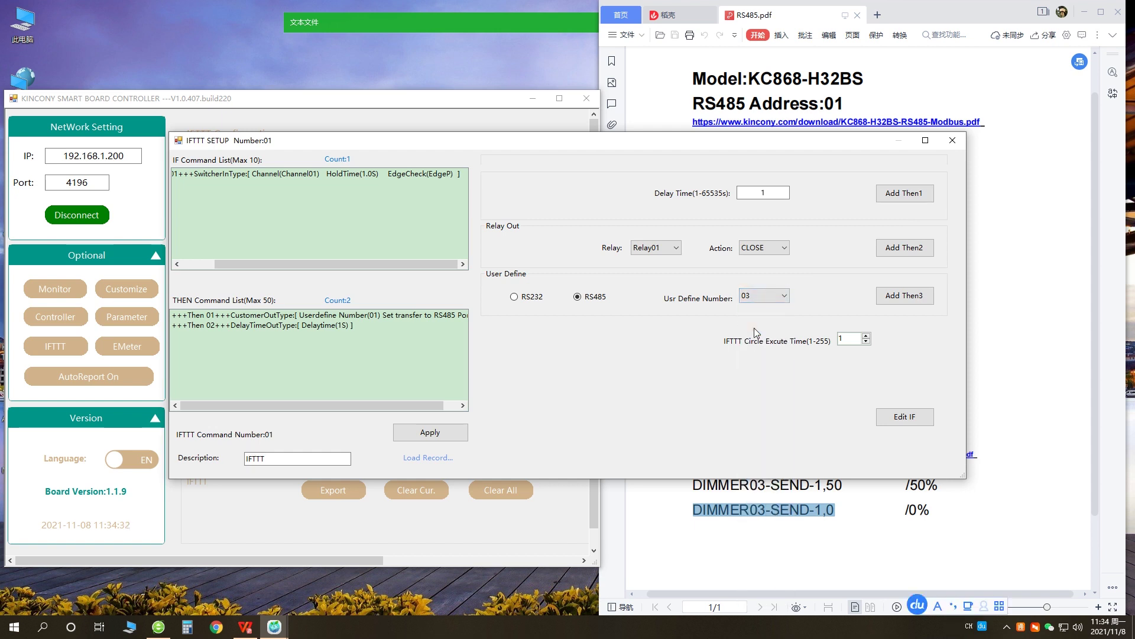
{"action": "left_click", "coordinate": [902, 299]}
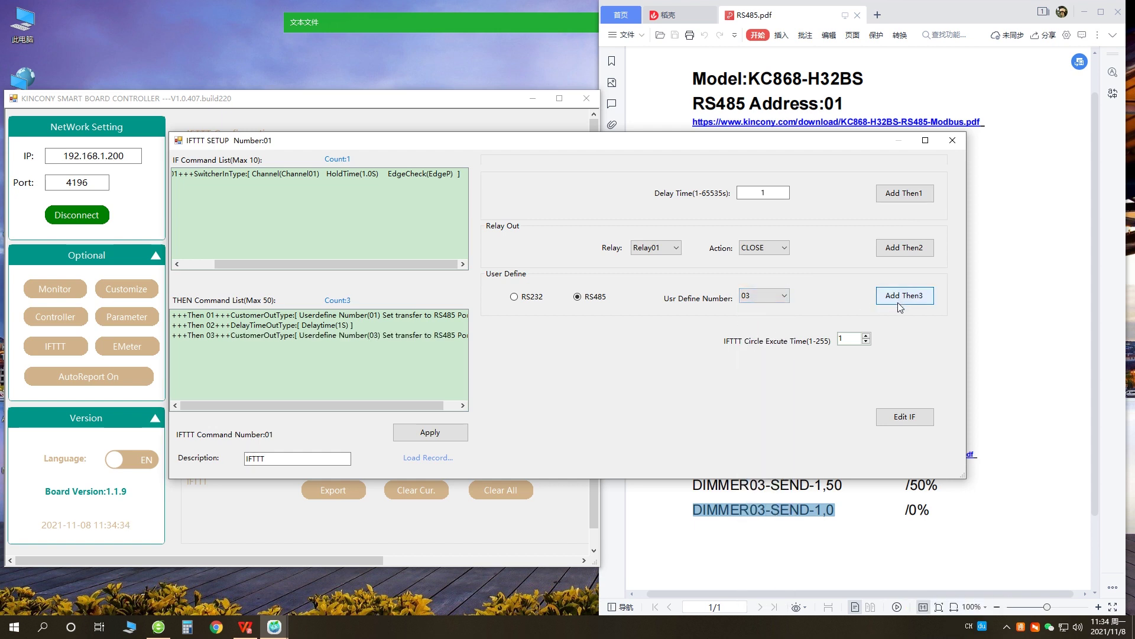
{"action": "left_click", "coordinate": [912, 196]}
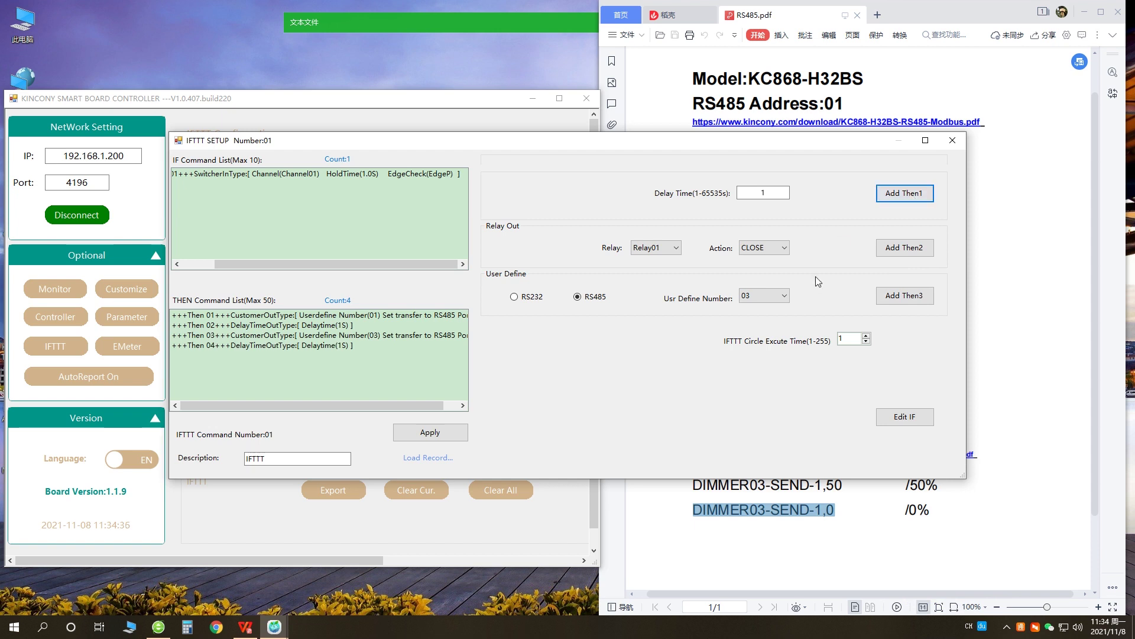
Add RS485 user-defined command 05 followed by a 1-second delay
{"action": "left_click", "coordinate": [787, 297]}
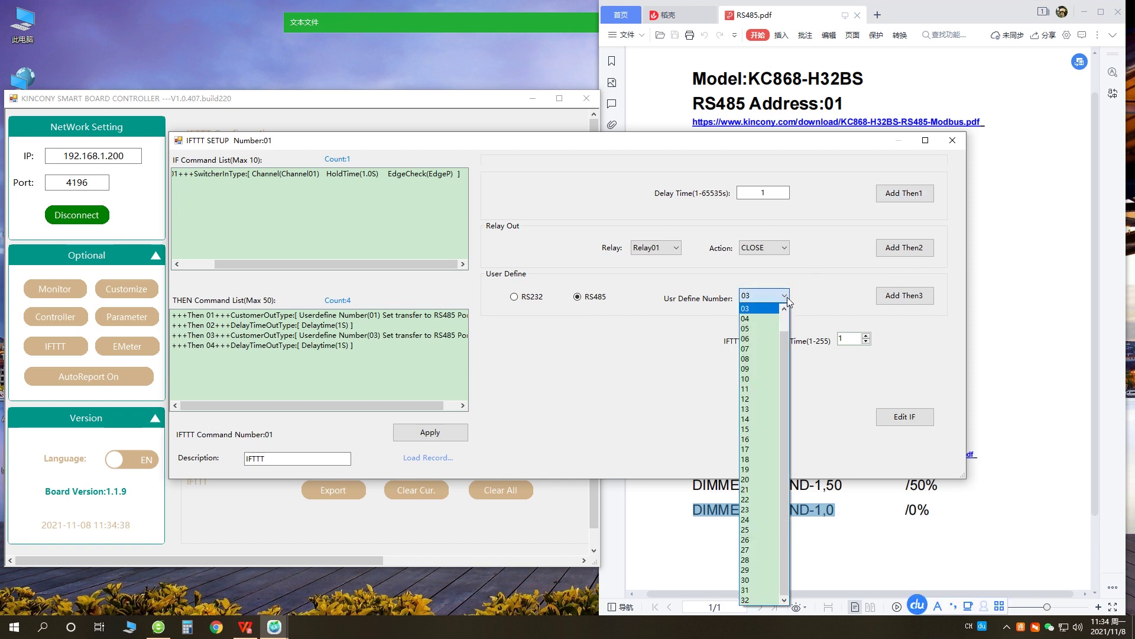
{"action": "left_click", "coordinate": [761, 329]}
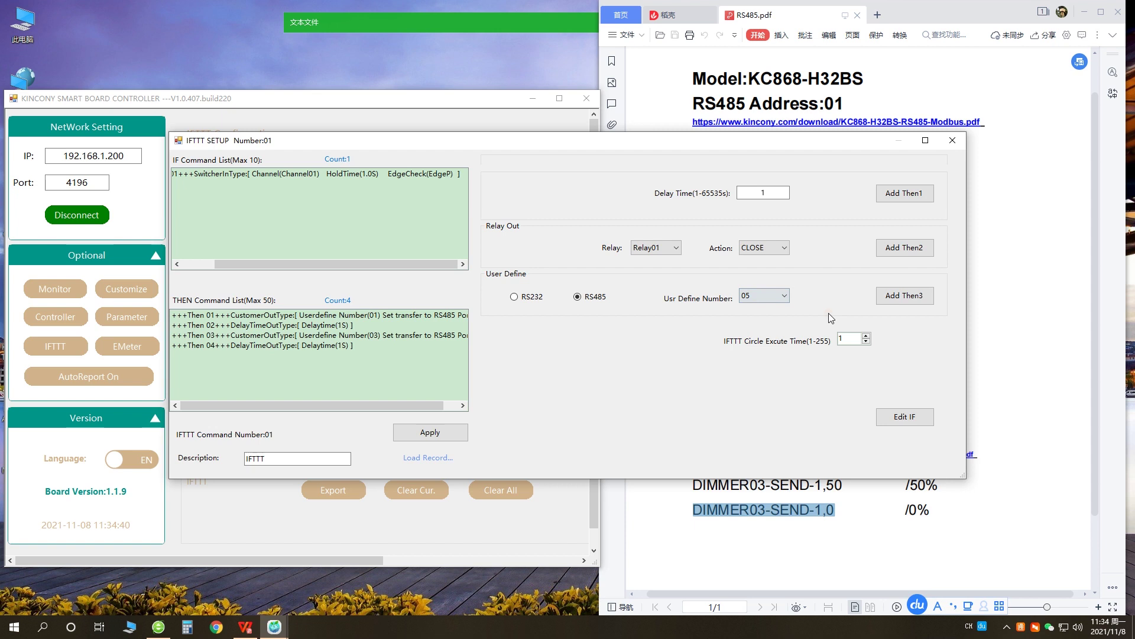
{"action": "left_click", "coordinate": [903, 299]}
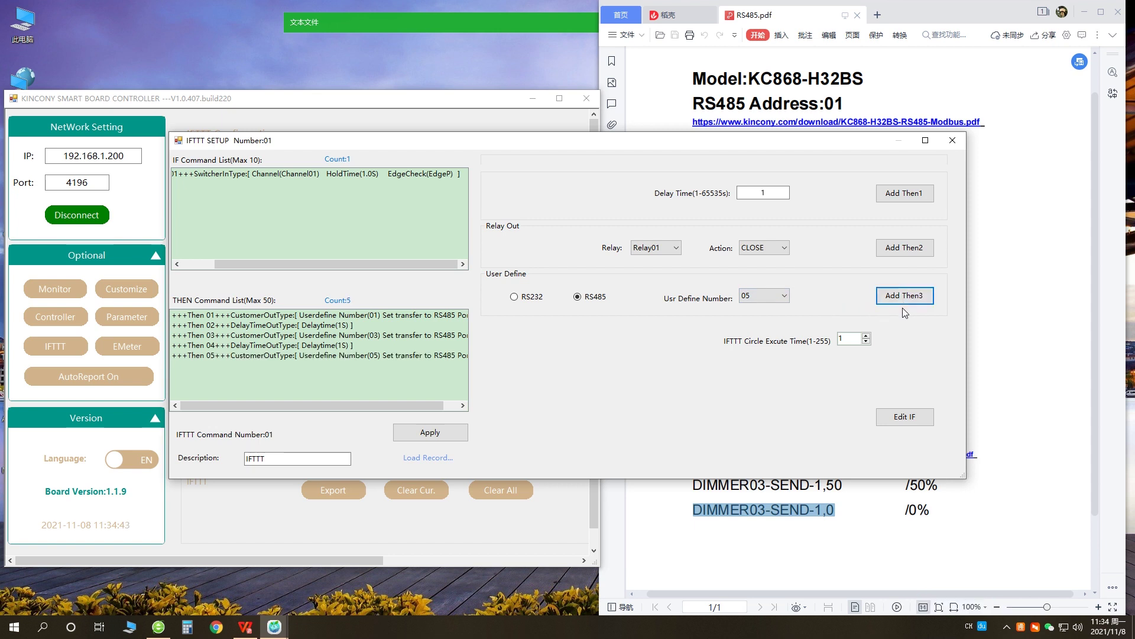
{"action": "left_click", "coordinate": [912, 196]}
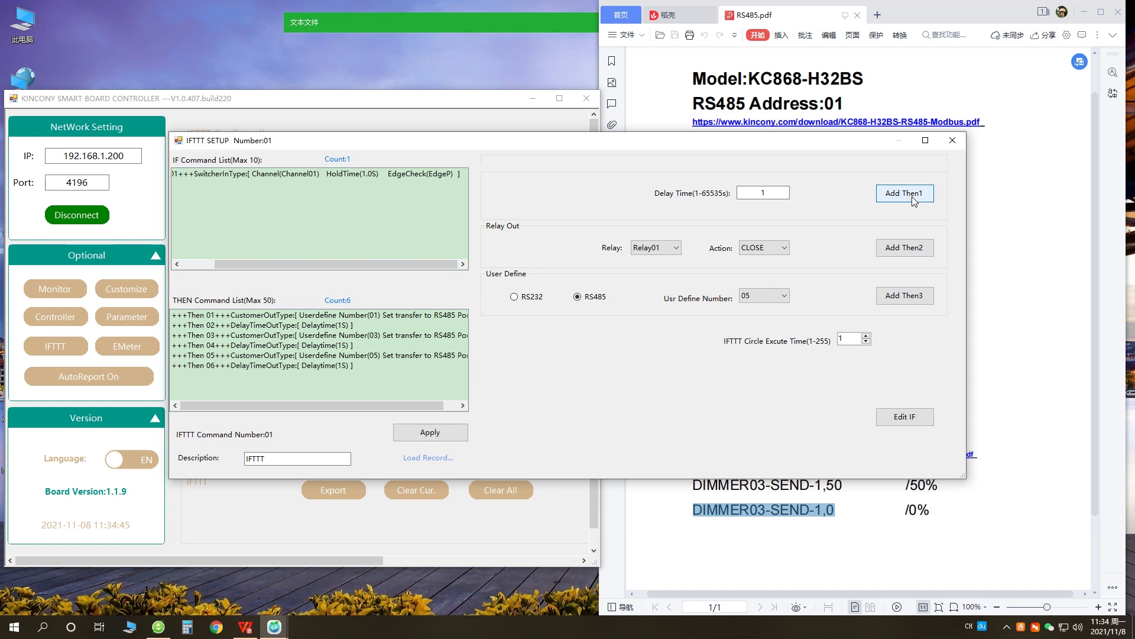
{"action": "left_click", "coordinate": [785, 293]}
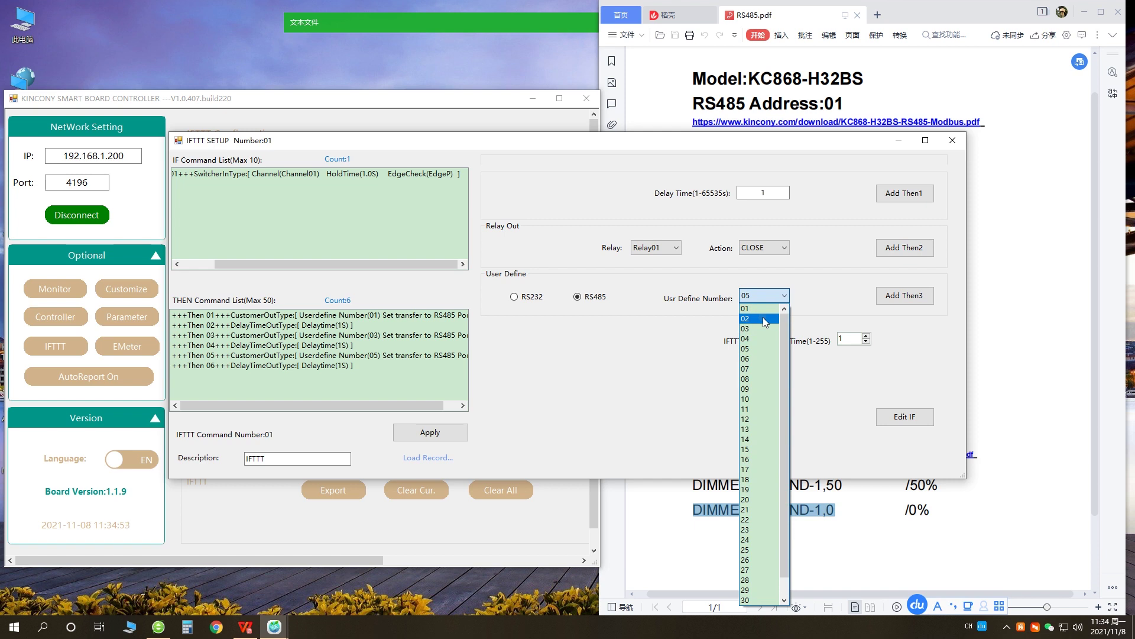
Add RS485 user-defined command 02 followed by a 1-second delay
{"action": "left_click", "coordinate": [698, 318]}
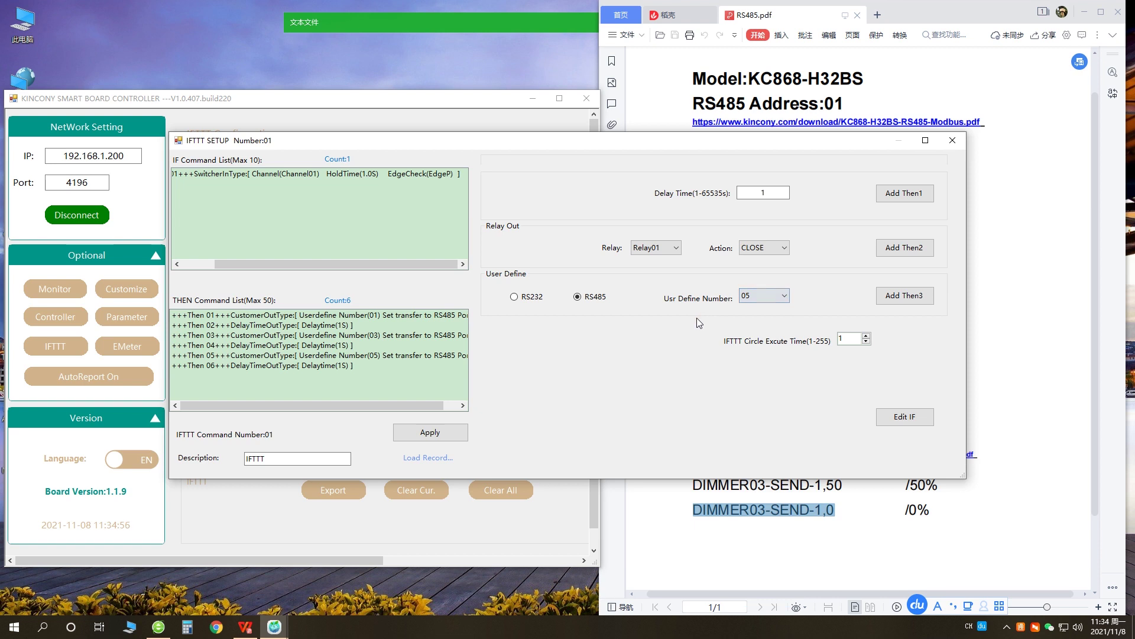
{"action": "left_click_drag", "start_coordinate": [441, 404], "coordinate": [457, 405]}
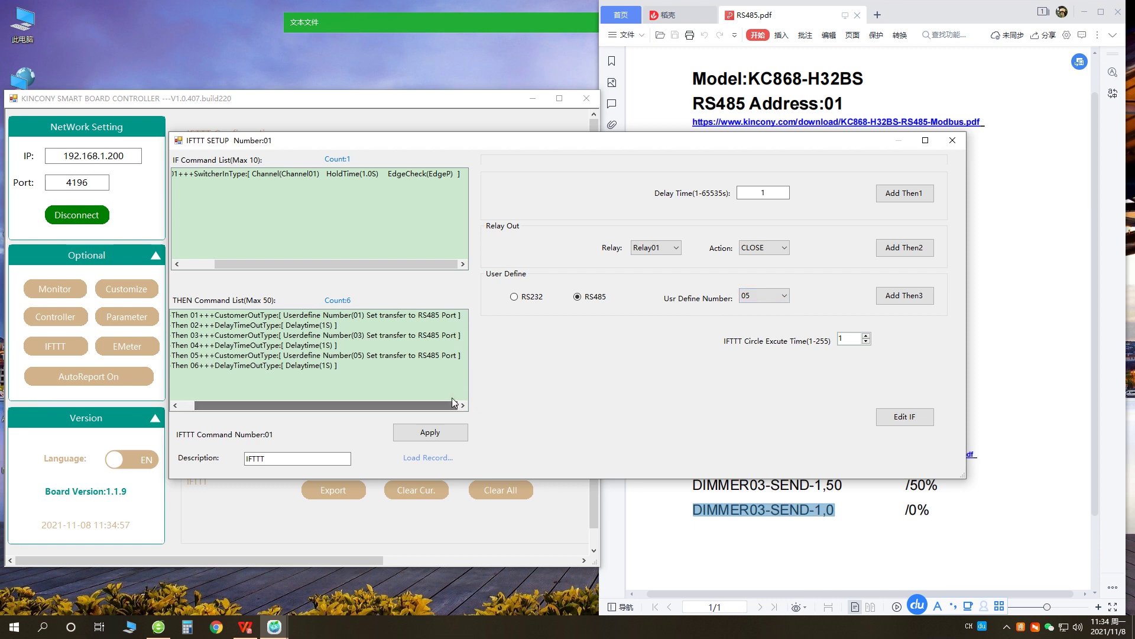
{"action": "left_click", "coordinate": [776, 301]}
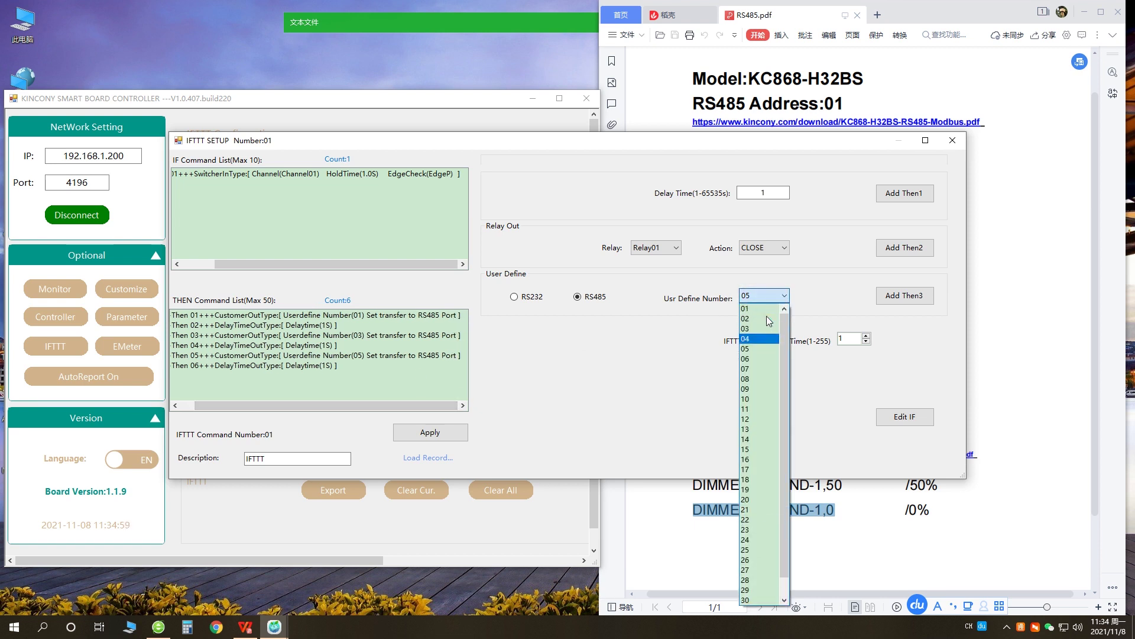
{"action": "left_click", "coordinate": [761, 319]}
{"action": "left_click", "coordinate": [907, 302]}
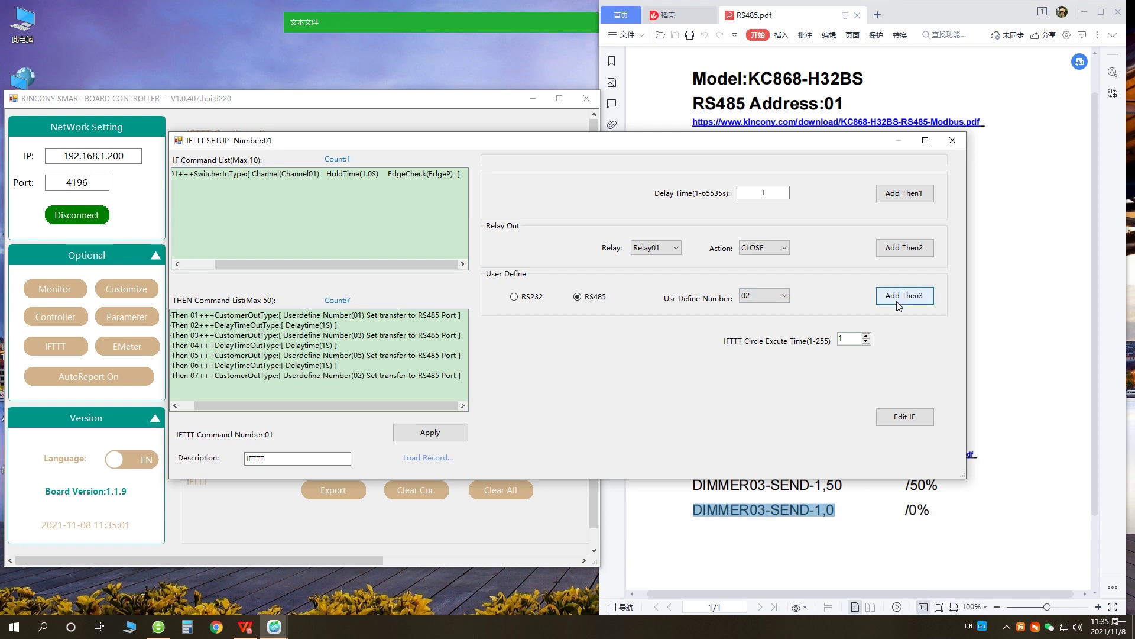
{"action": "left_click", "coordinate": [905, 193]}
Add user-defined command 04 with a 1-second delay, then command 06 as the final action
{"action": "left_click", "coordinate": [782, 296]}
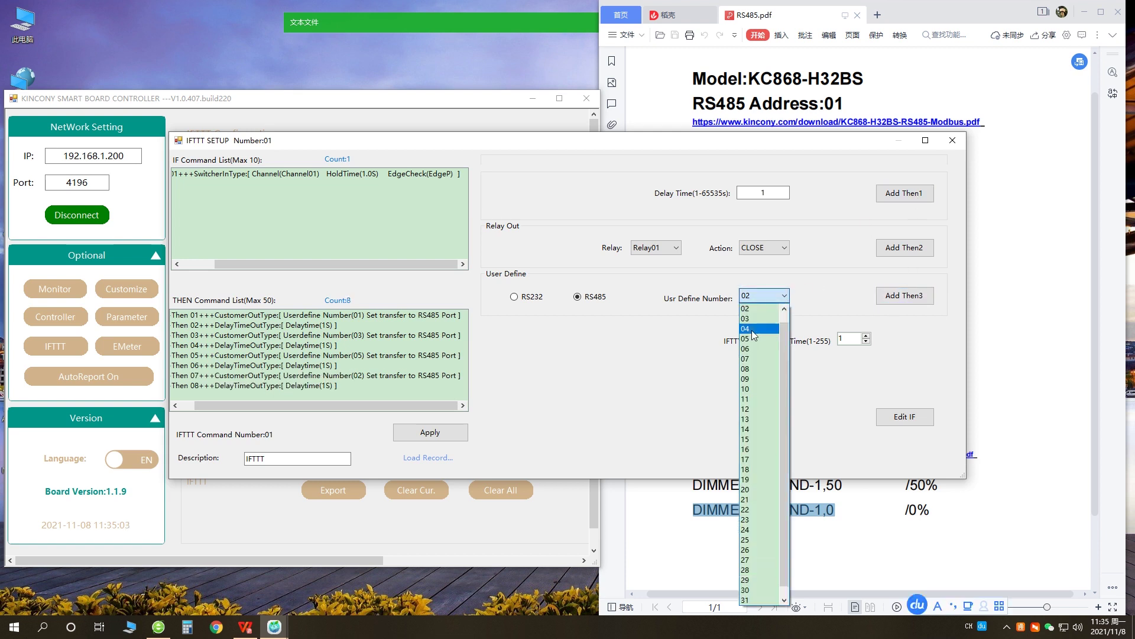
{"action": "left_click", "coordinate": [762, 337]}
{"action": "left_click", "coordinate": [902, 298]}
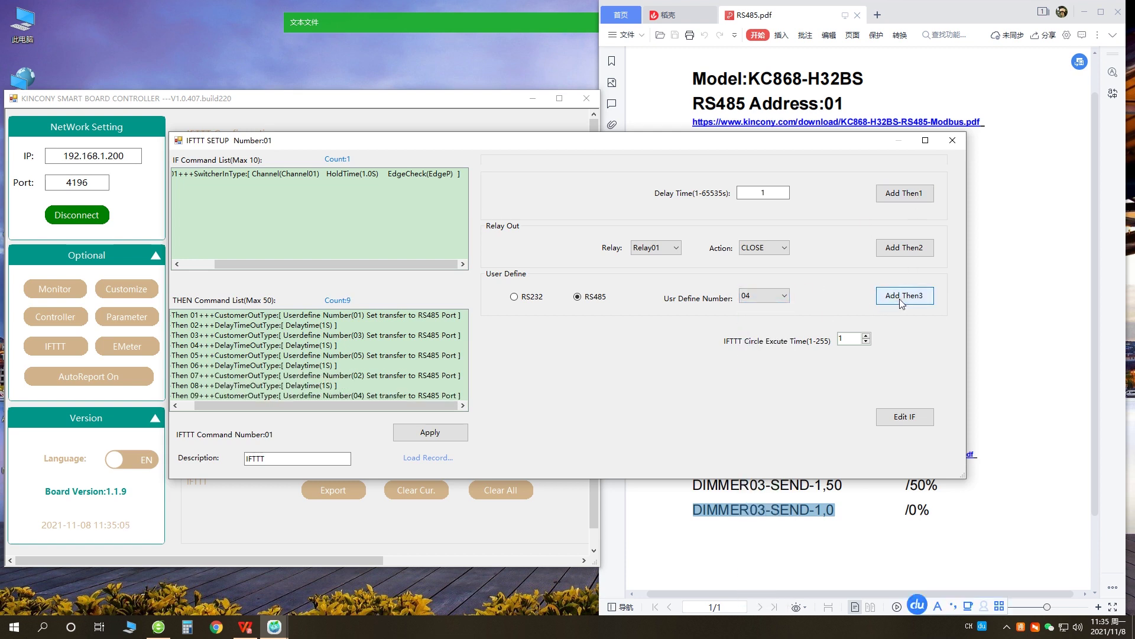
{"action": "left_click", "coordinate": [905, 194]}
{"action": "left_click", "coordinate": [782, 296]}
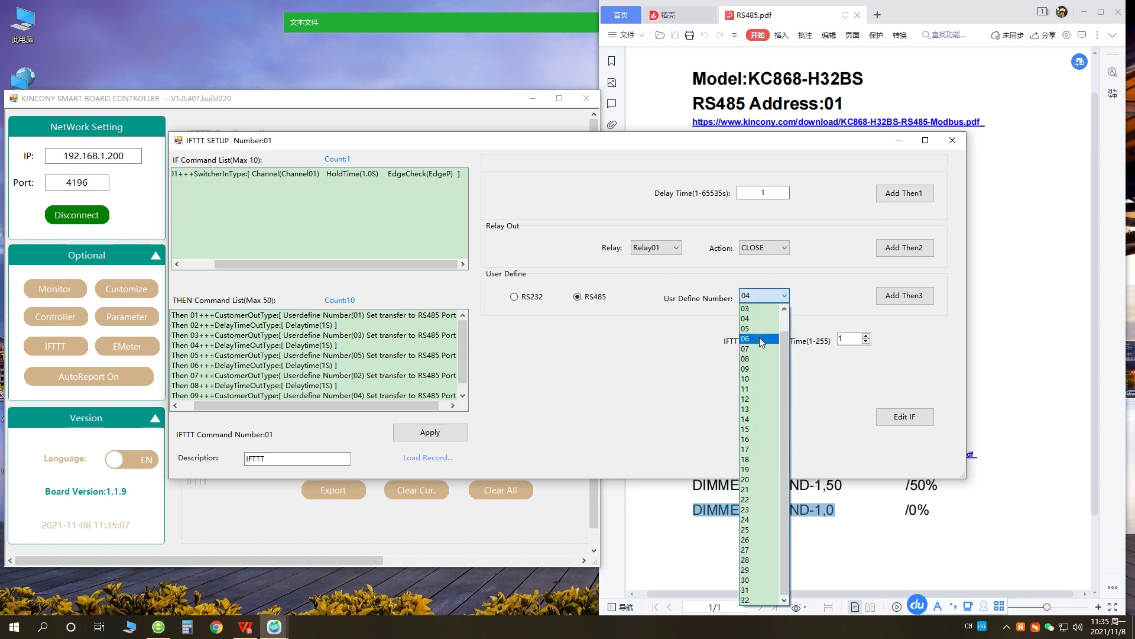
{"action": "left_click", "coordinate": [759, 337]}
{"action": "left_click", "coordinate": [905, 295]}
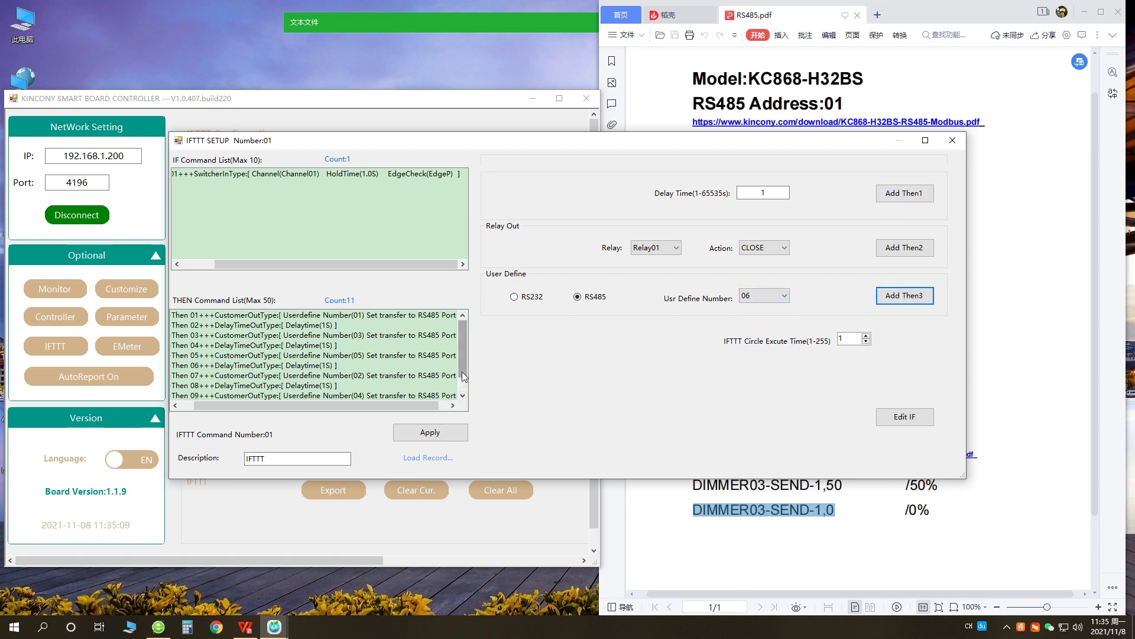
{"action": "left_click_drag", "start_coordinate": [462, 371], "coordinate": [462, 385]}
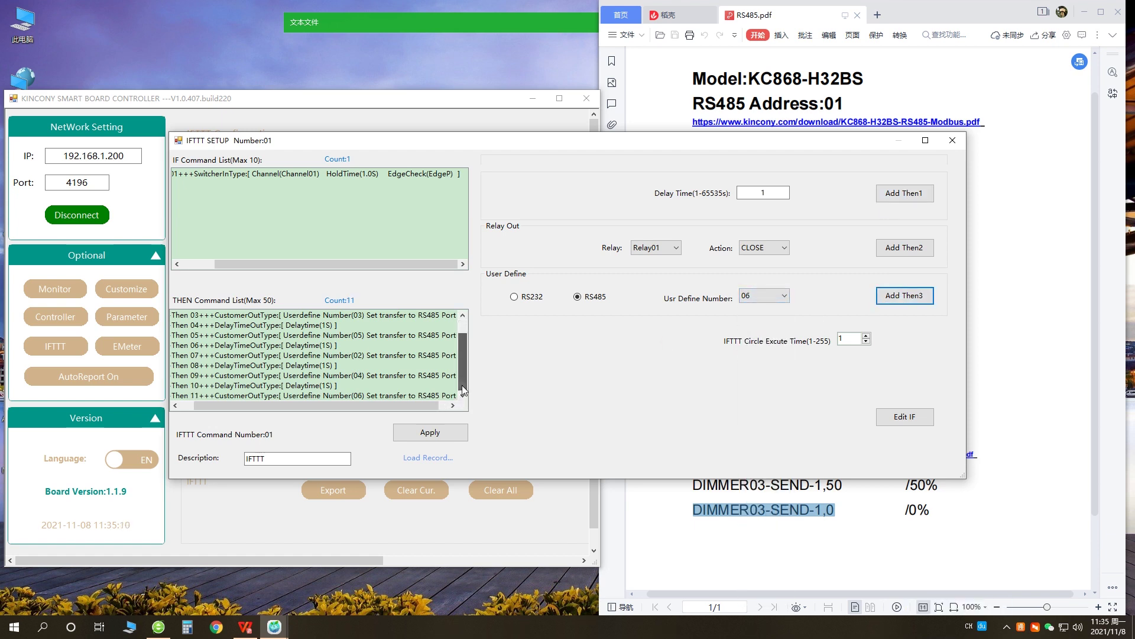
Apply IFTTT rule 01 so it is sent to the board successfully
{"action": "left_click", "coordinate": [449, 439]}
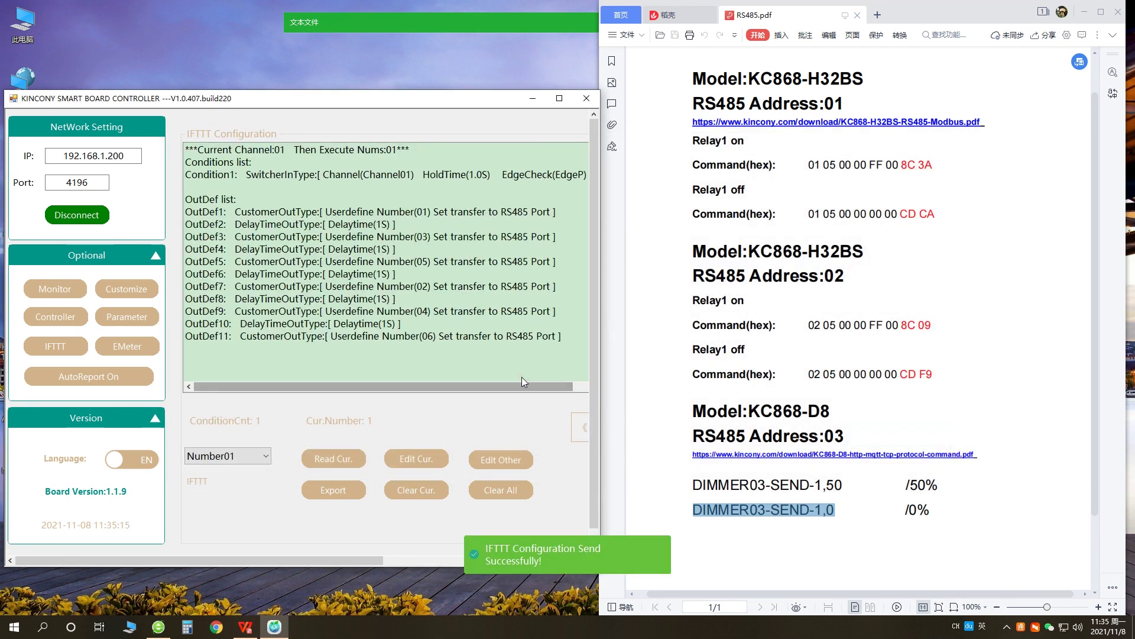
{"action": "left_click_drag", "start_coordinate": [525, 383], "coordinate": [549, 385]}
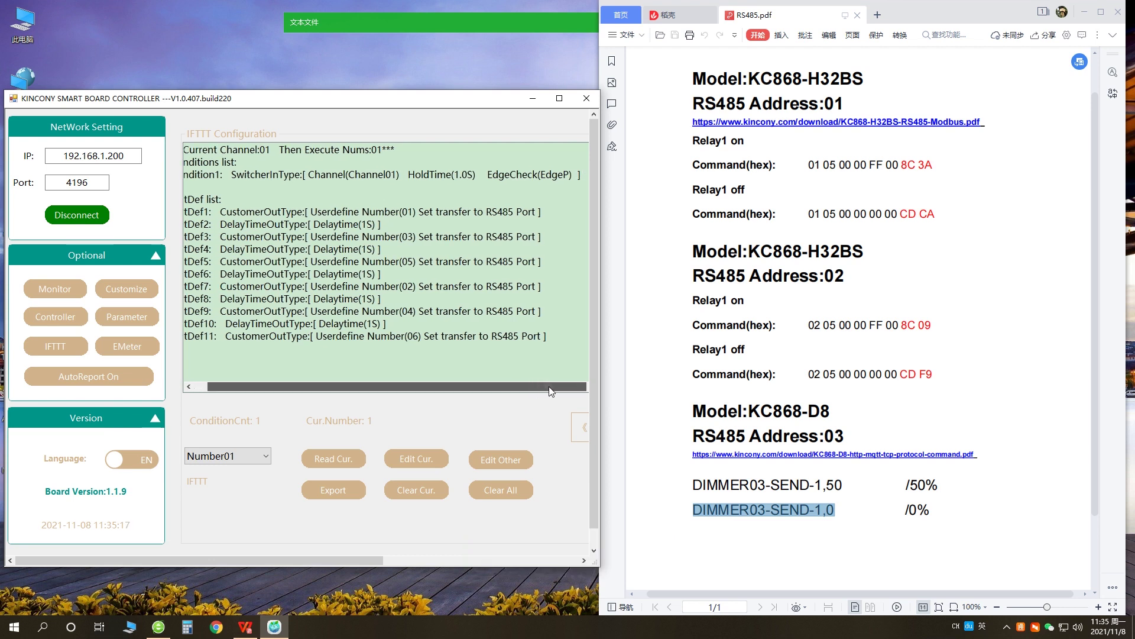